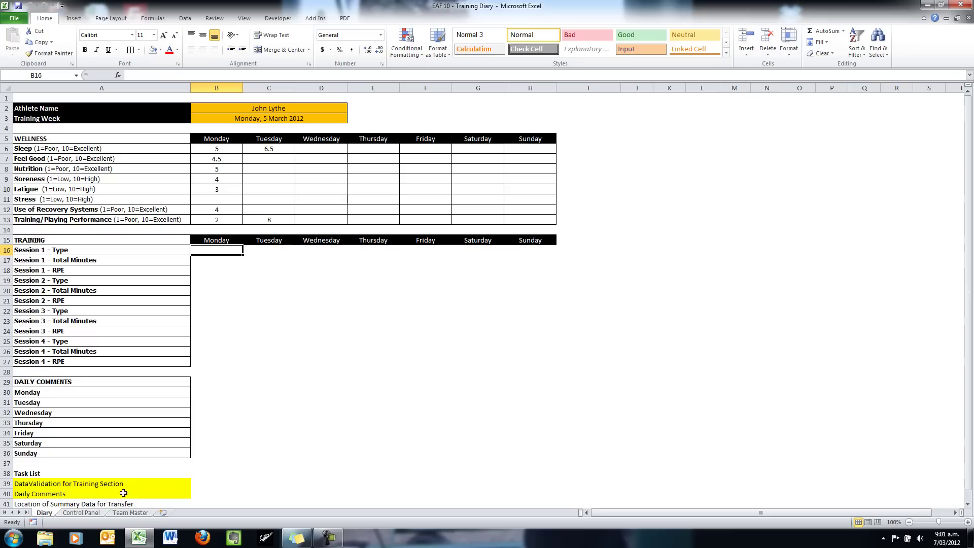
# Step: Check that the Training Types list E2:E5 on Control Panel is named TrainingType
pyautogui.click(81, 513)
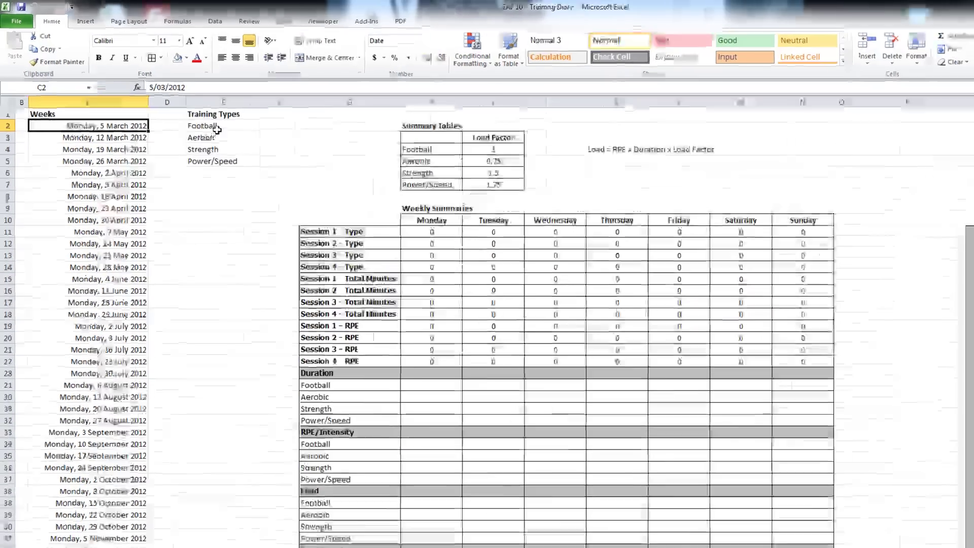
pyautogui.moveTo(194, 109); pyautogui.dragTo(195, 138)
pyautogui.moveTo(485, 344); pyautogui.dragTo(485, 345)
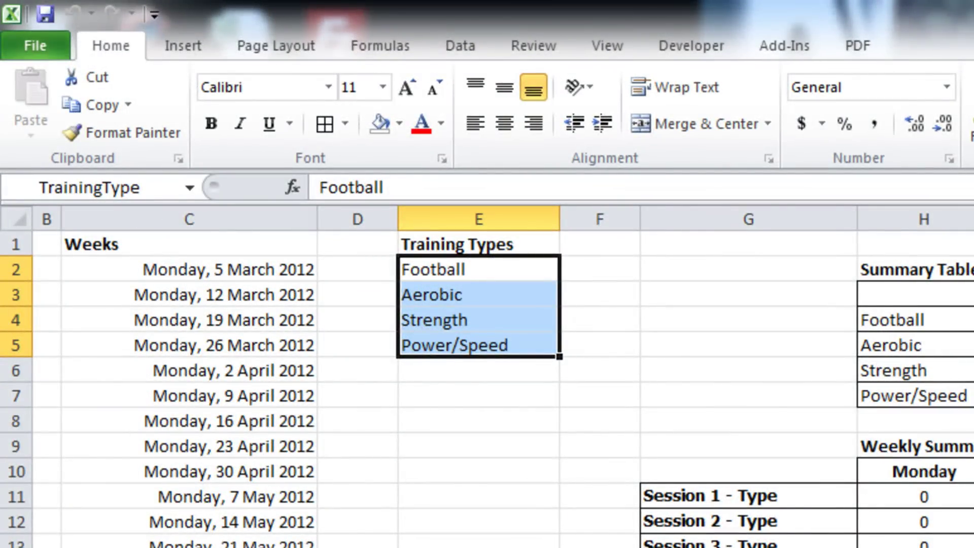
# Step: Back on Diary, select B16:H16, B19:H19, B22:H22 and B25:H25 together
pyautogui.hotkey('ctrl', 'pageup')
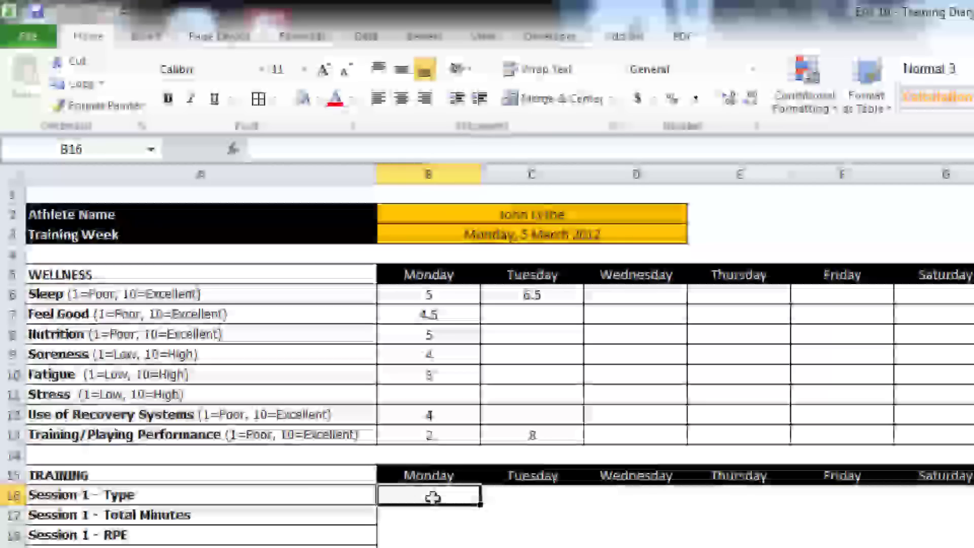
pyautogui.moveTo(432, 498); pyautogui.dragTo(807, 367)
pyautogui.keyDown('ctrl'); pyautogui.moveTo(319, 412); pyautogui.dragTo(808, 408); pyautogui.keyUp('ctrl')
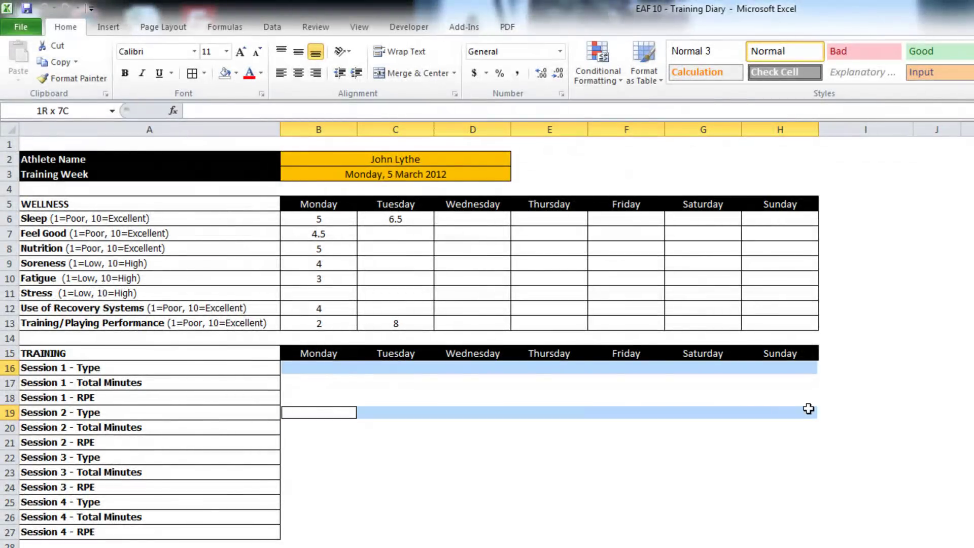
pyautogui.keyDown('ctrl'); pyautogui.moveTo(317, 457); pyautogui.dragTo(806, 457); pyautogui.keyUp('ctrl')
pyautogui.keyDown('ctrl'); pyautogui.click(297, 506); pyautogui.keyUp('ctrl')
pyautogui.keyDown('ctrl'); pyautogui.moveTo(307, 505); pyautogui.dragTo(809, 504); pyautogui.keyUp('ctrl')
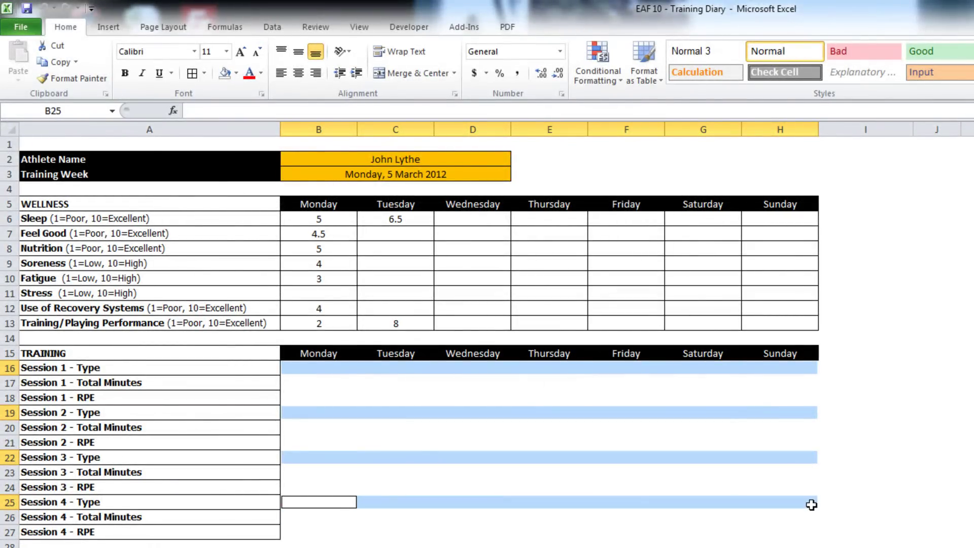
# Step: Restrict the four Session Type rows to a list validation sourced from =TrainingType
pyautogui.click(272, 27)
pyautogui.click(571, 76)
pyautogui.click(596, 95)
pyautogui.click(341, 309)
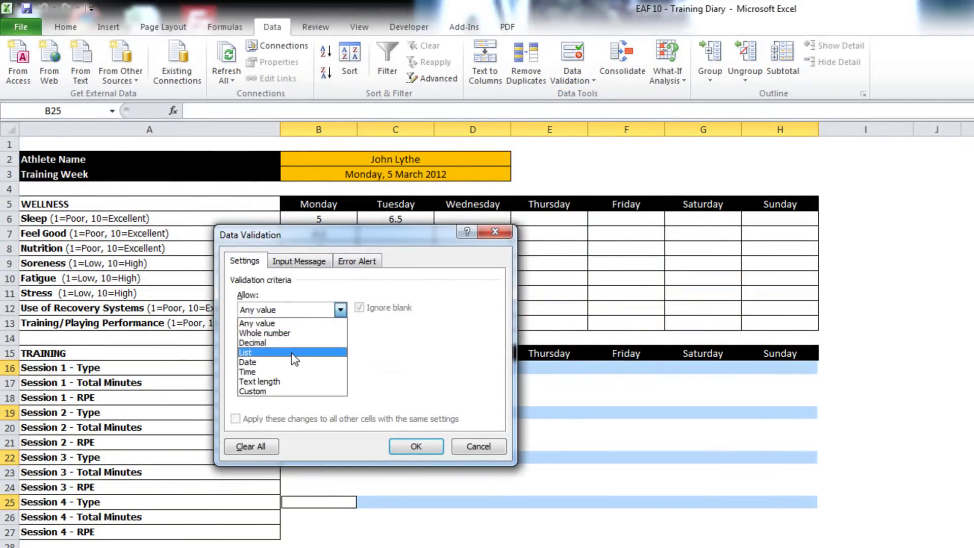
pyautogui.click(264, 350)
pyautogui.click(269, 376)
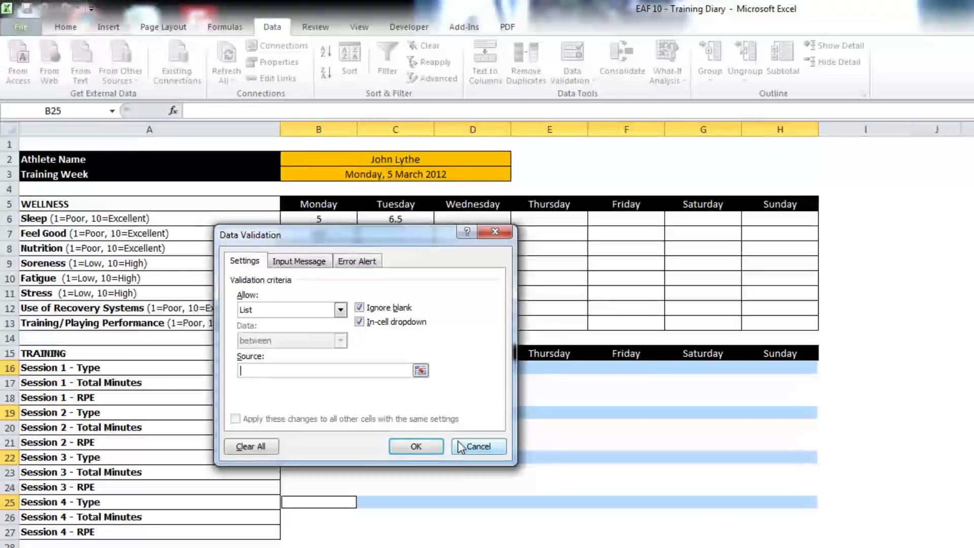
pyautogui.press('F3')
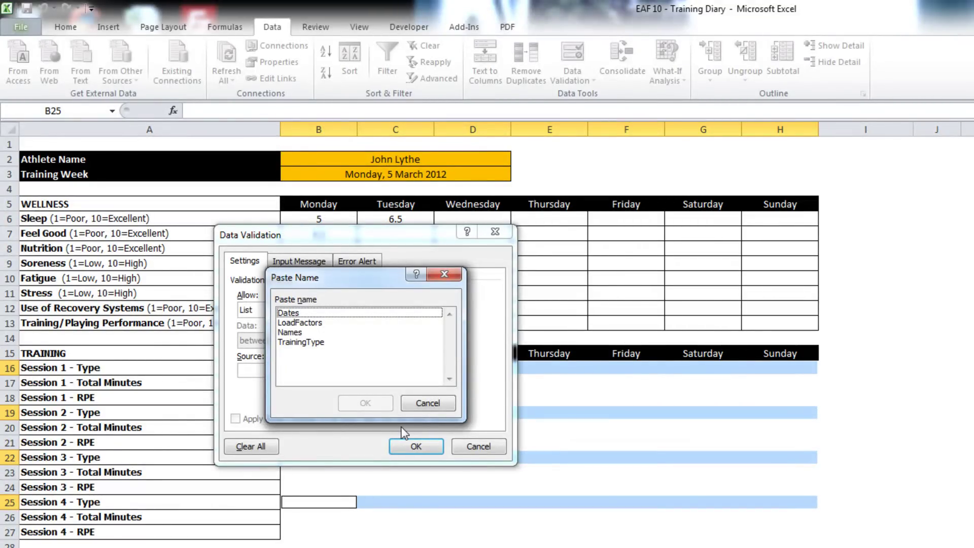
pyautogui.doubleClick(315, 343)
pyautogui.click(415, 447)
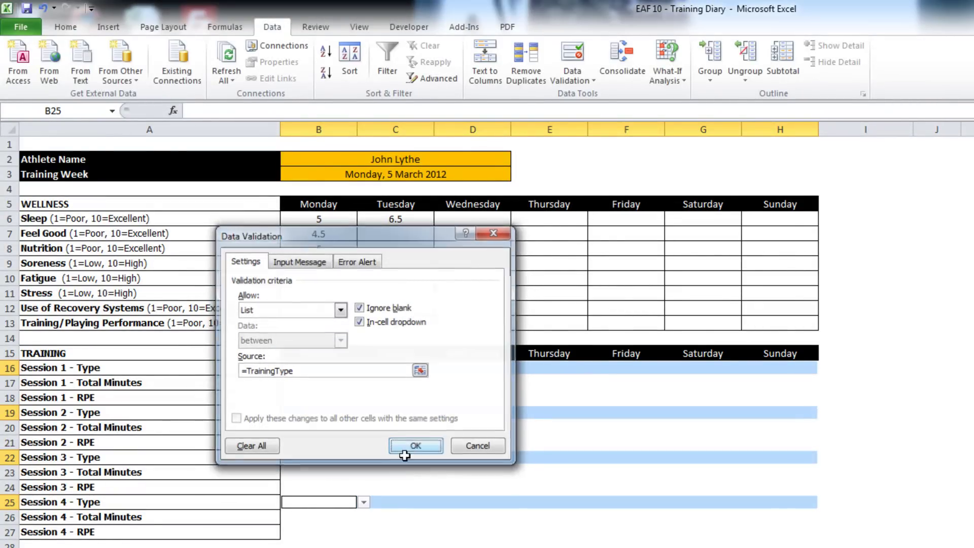
# Step: Pick Football in B25, Strength in B16 and Aerobic in C16 from the dropdowns
pyautogui.click(327, 501)
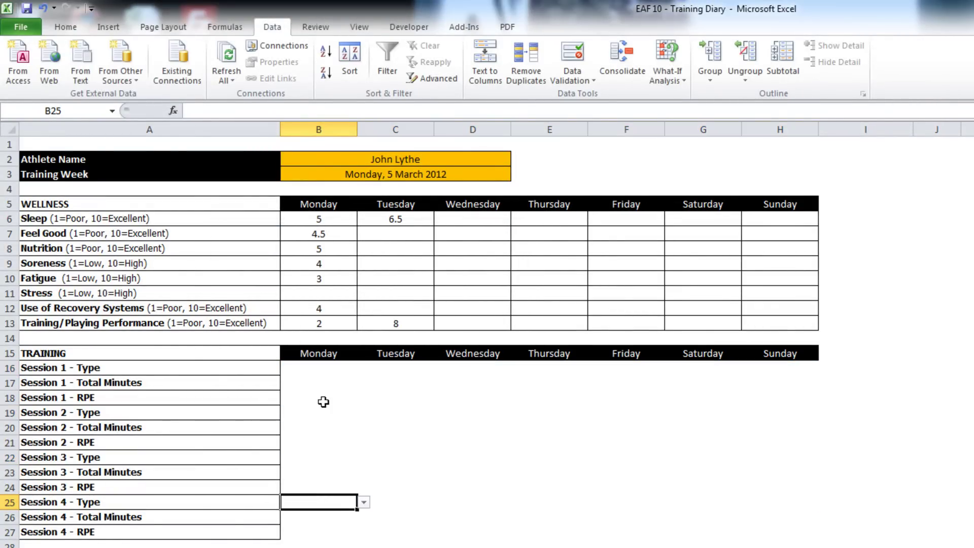
pyautogui.click(364, 502)
pyautogui.click(343, 515)
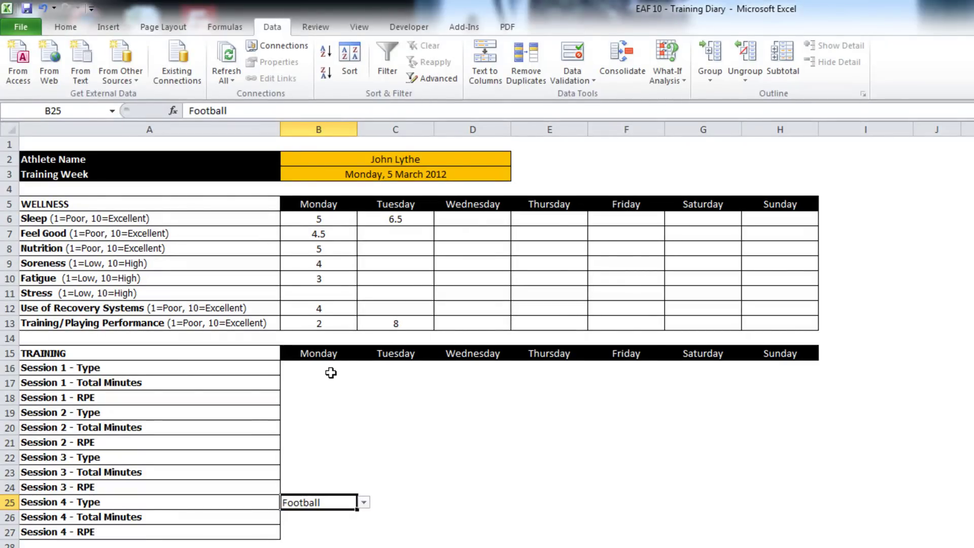
pyautogui.click(332, 372)
pyautogui.click(363, 368)
pyautogui.click(339, 400)
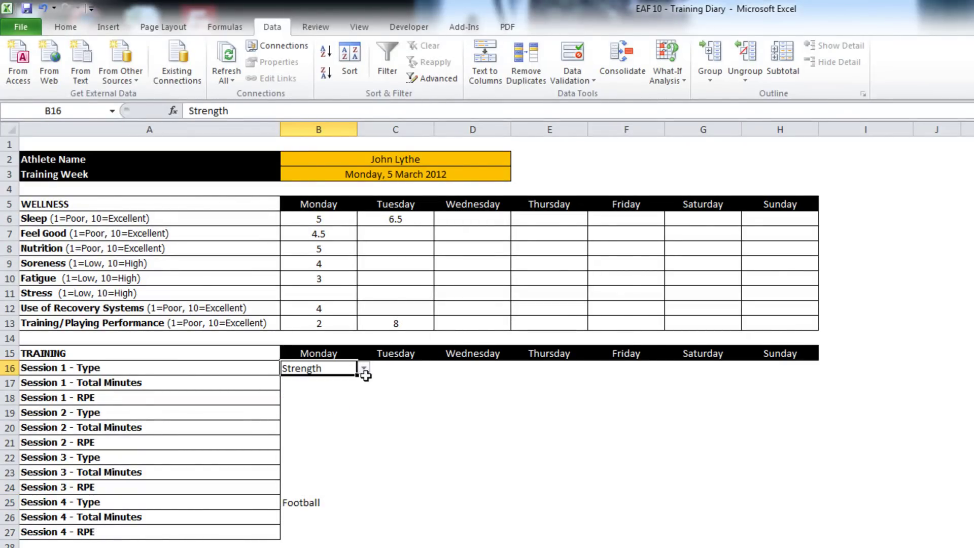
pyautogui.click(406, 369)
pyautogui.click(440, 369)
pyautogui.click(404, 390)
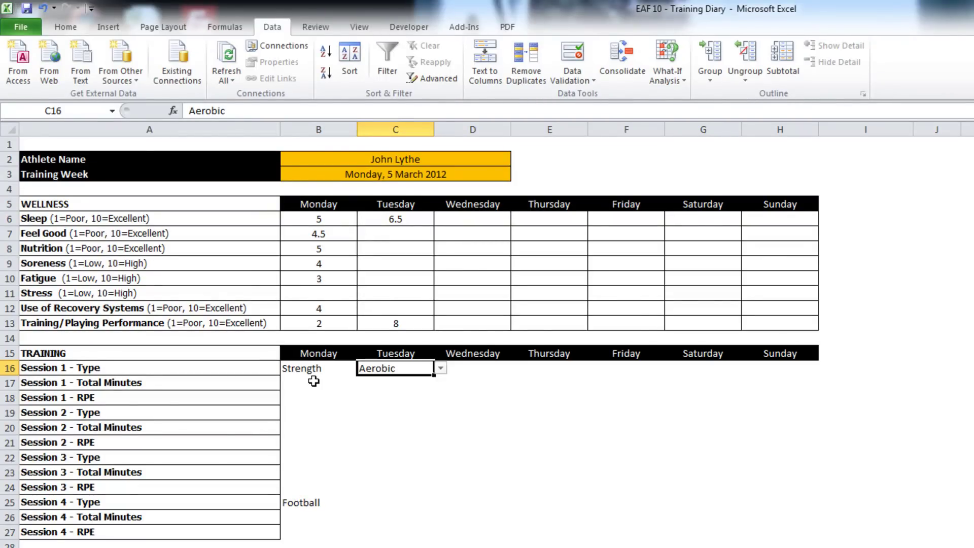
# Step: Select the Total Minutes rows B17:H17, B20:H20, B23:H23 and B26:H26 together
pyautogui.moveTo(314, 381); pyautogui.dragTo(787, 385)
pyautogui.moveTo(287, 426); pyautogui.dragTo(787, 435)
pyautogui.moveTo(310, 472); pyautogui.dragTo(802, 475)
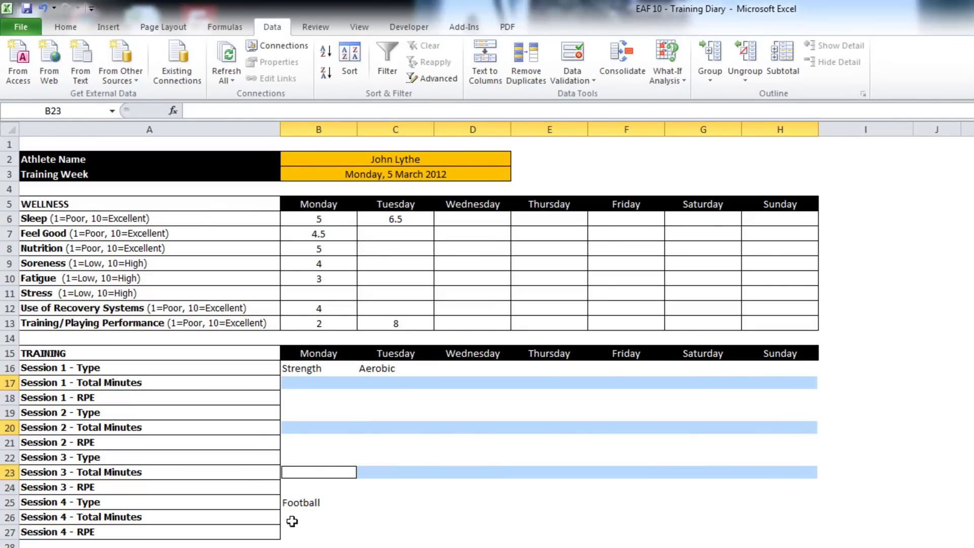
pyautogui.moveTo(299, 516); pyautogui.dragTo(771, 518)
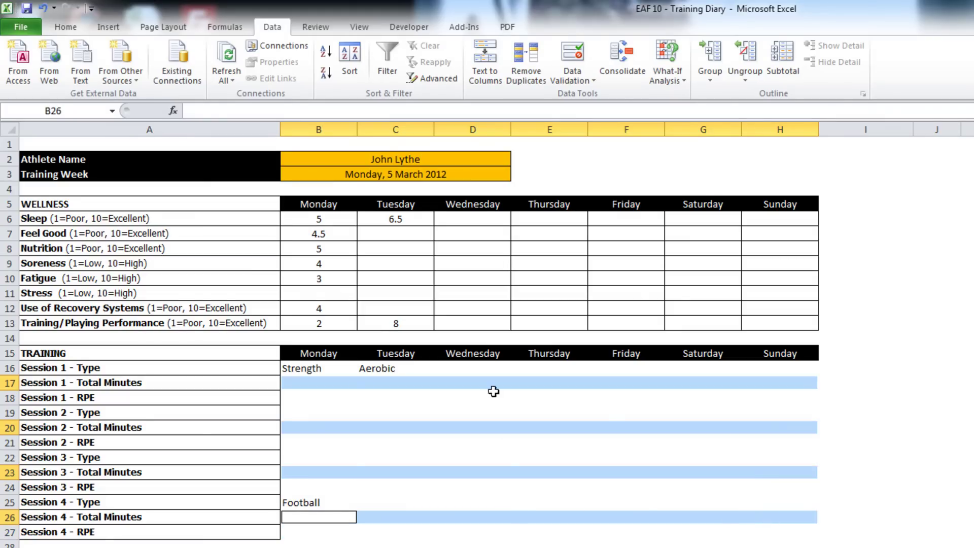
# Step: Validate those rows as whole numbers between 1 and 300
pyautogui.click(572, 77)
pyautogui.click(589, 96)
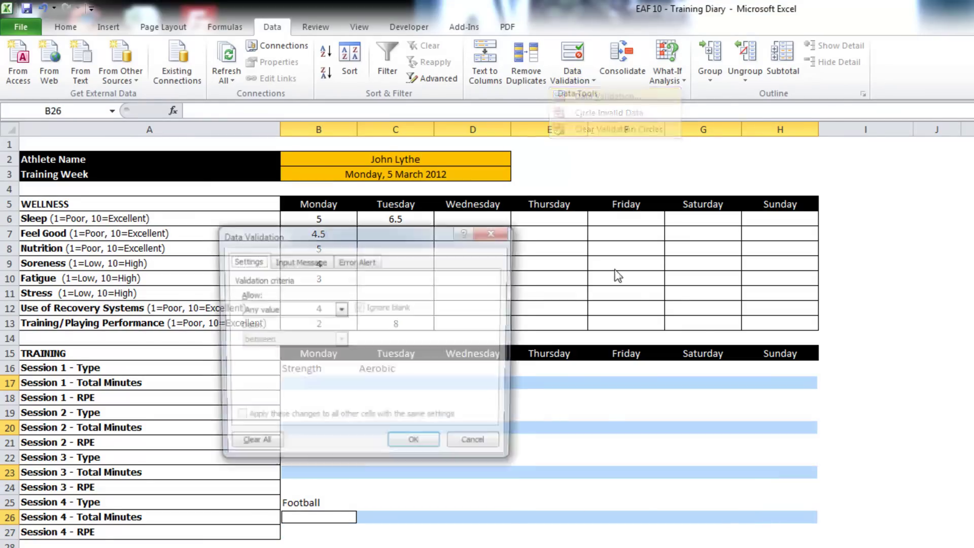
pyautogui.click(339, 310)
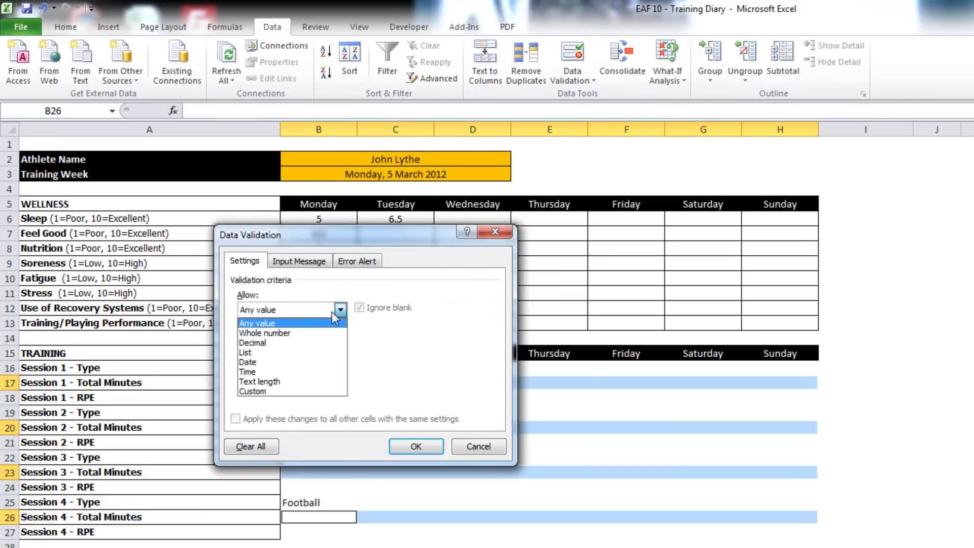
pyautogui.click(310, 334)
pyautogui.click(268, 370)
pyautogui.write('1')
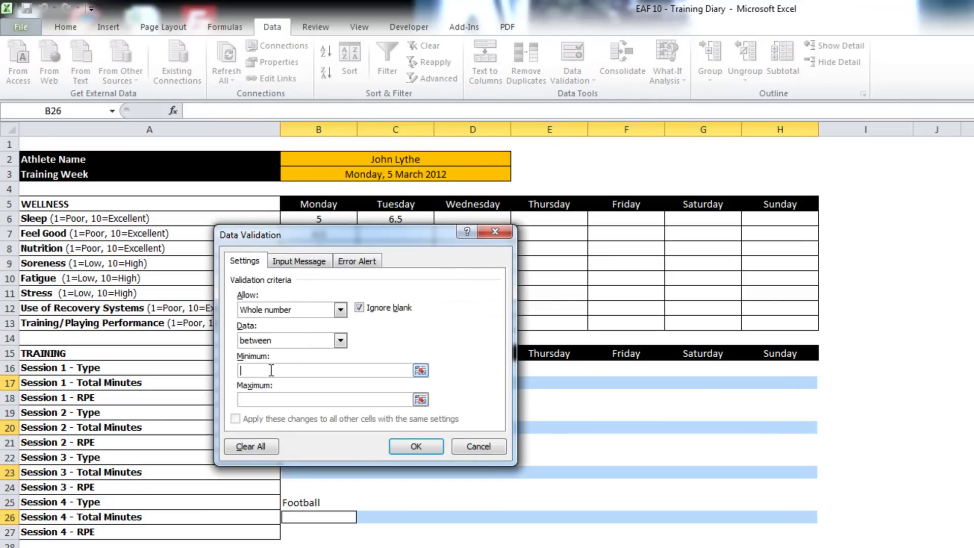
pyautogui.click(264, 400)
pyautogui.click(416, 448)
# Step: Select all four Session RPE rows together
pyautogui.moveTo(299, 398); pyautogui.dragTo(776, 399)
pyautogui.moveTo(302, 443); pyautogui.dragTo(793, 444)
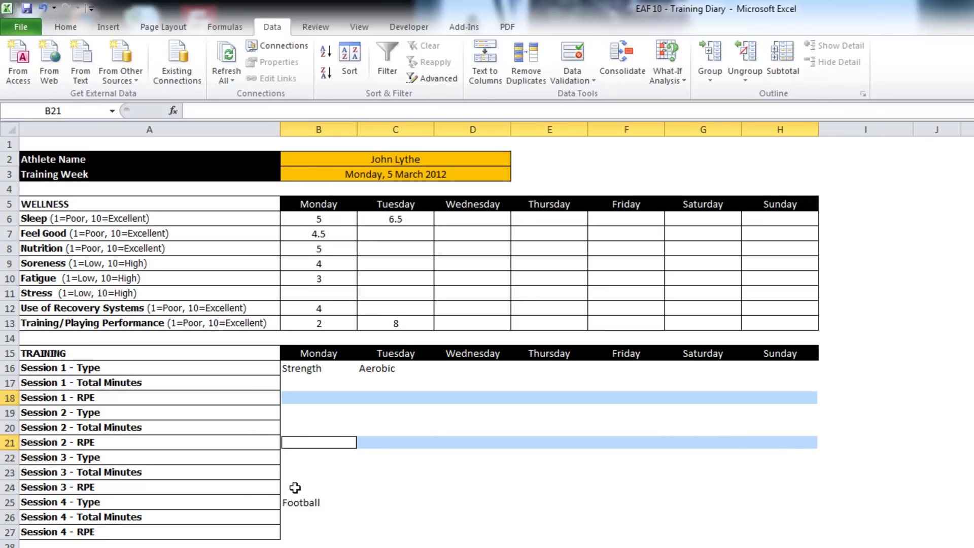
pyautogui.moveTo(299, 487); pyautogui.dragTo(804, 493)
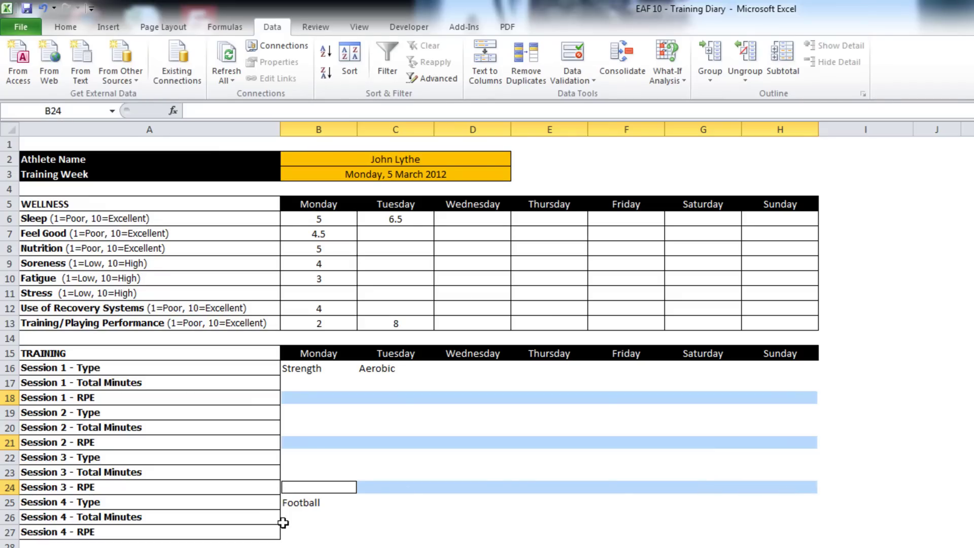
pyautogui.moveTo(290, 529); pyautogui.dragTo(796, 528)
# Step: Validate the RPE rows as decimal values between 1 and 10
pyautogui.click(576, 81)
pyautogui.click(579, 96)
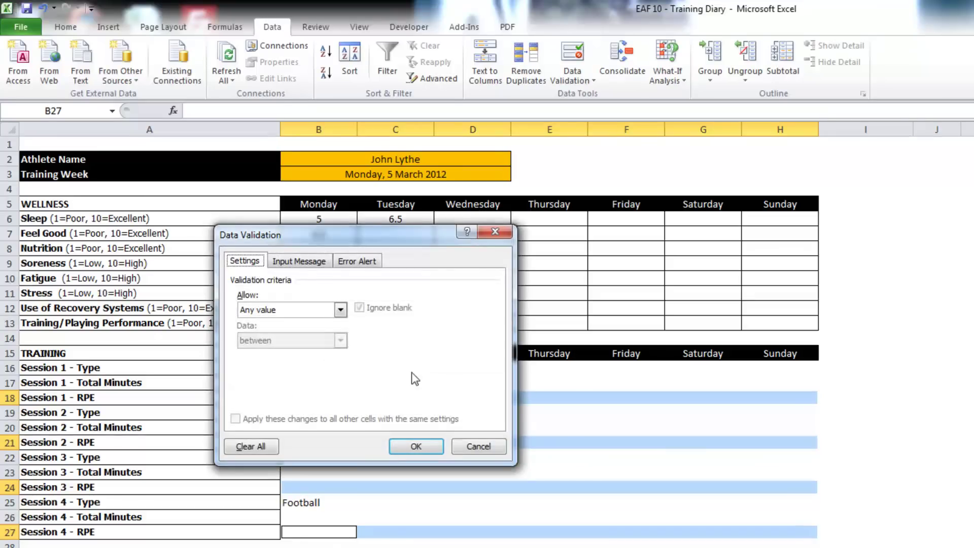
pyautogui.click(340, 309)
pyautogui.click(294, 340)
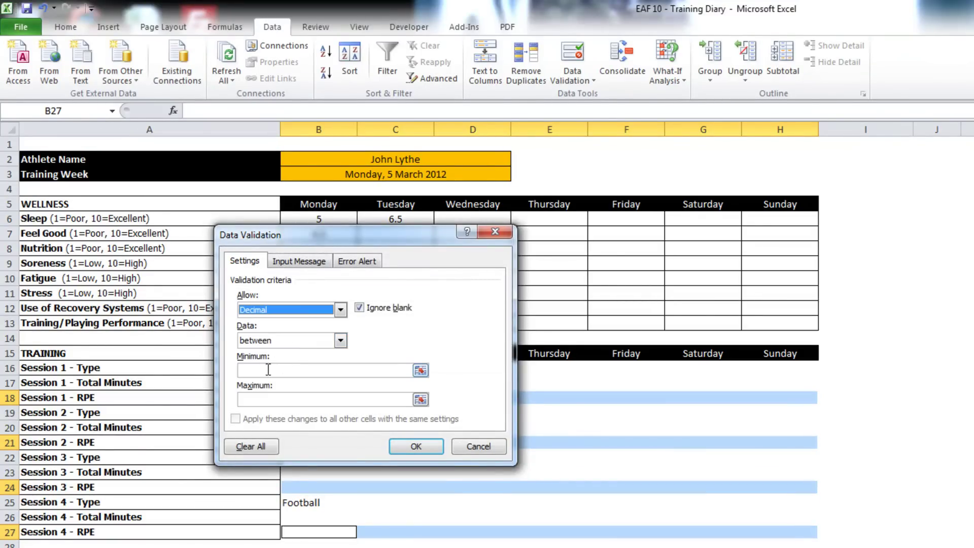
pyautogui.click(268, 368)
pyautogui.write('1')
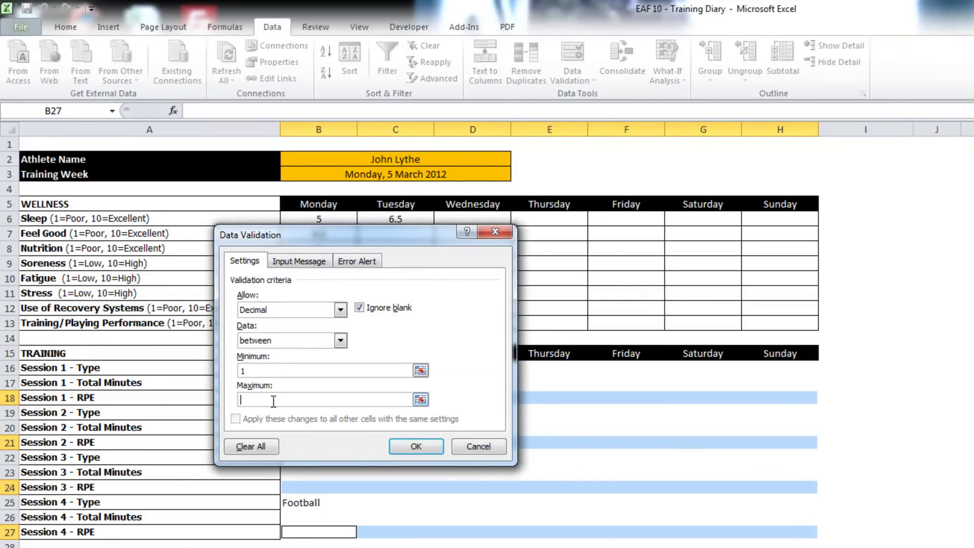
pyautogui.click(273, 401)
pyautogui.write('10')
# Step: Add a Stop error alert titled RPE: 'Please select a number between 1 and 10'
pyautogui.click(358, 261)
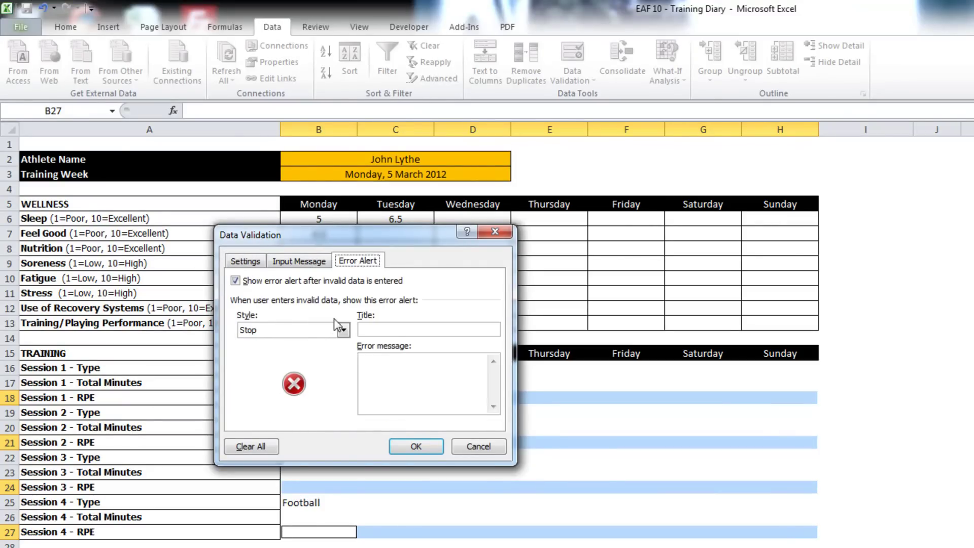
pyautogui.click(392, 329)
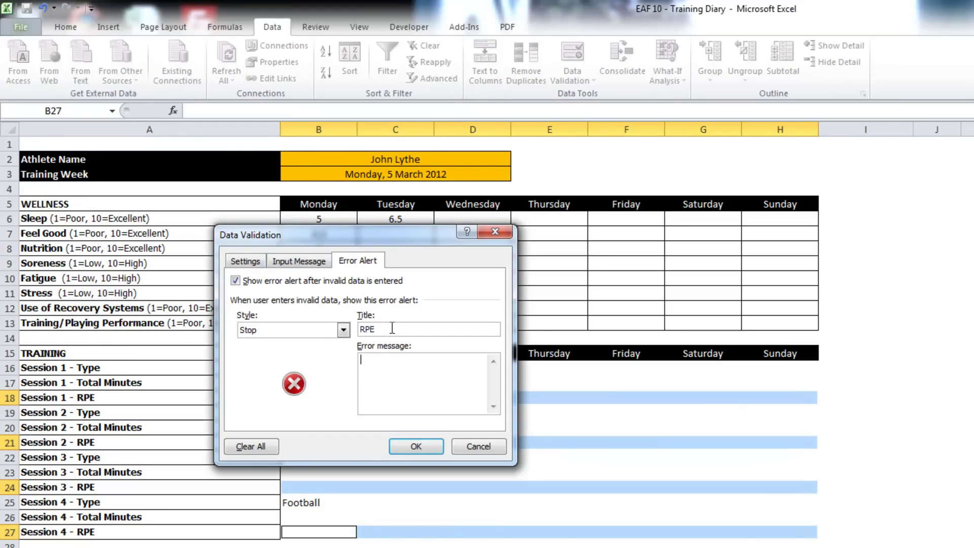
pyautogui.write('as')
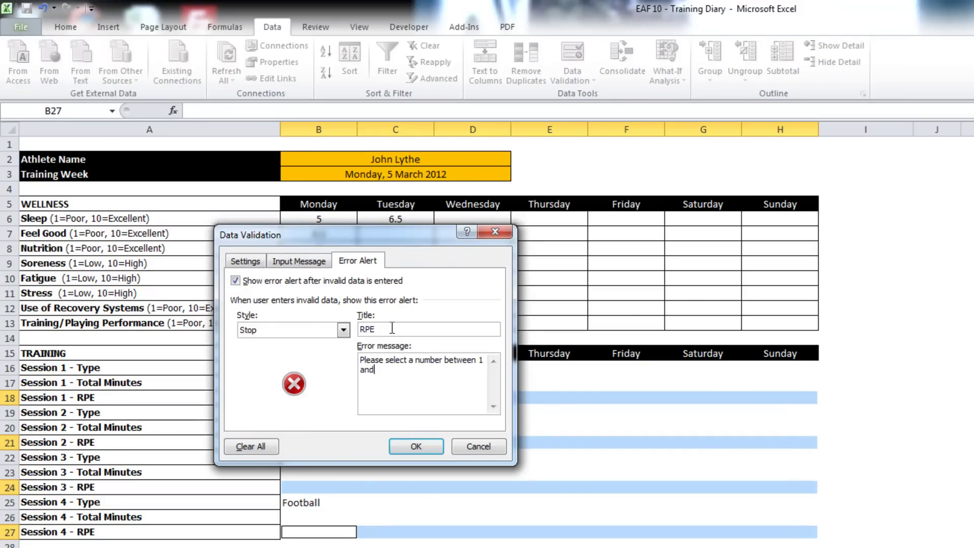
pyautogui.click(435, 448)
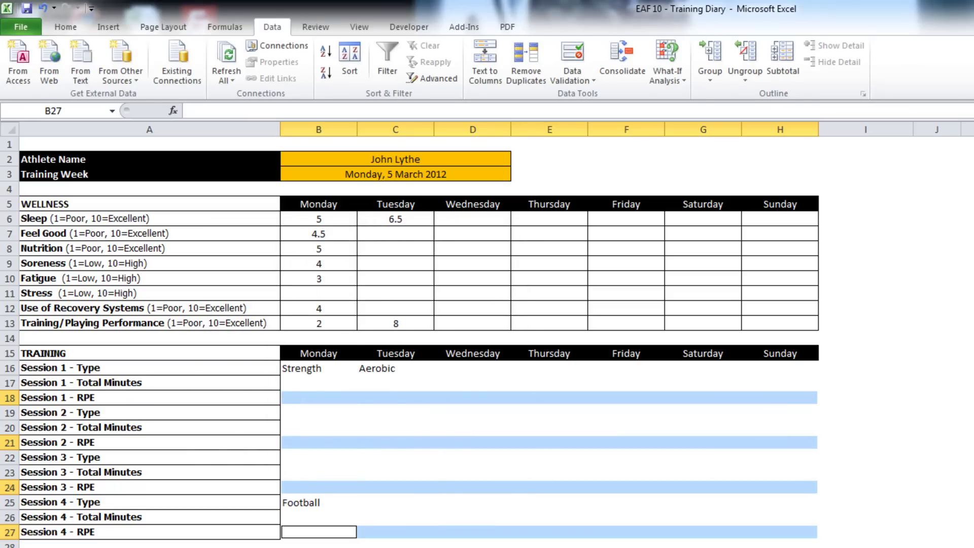
# Step: Give the training grid B16:H27 all borders and centred text
pyautogui.moveTo(297, 366); pyautogui.dragTo(783, 528)
pyautogui.click(66, 27)
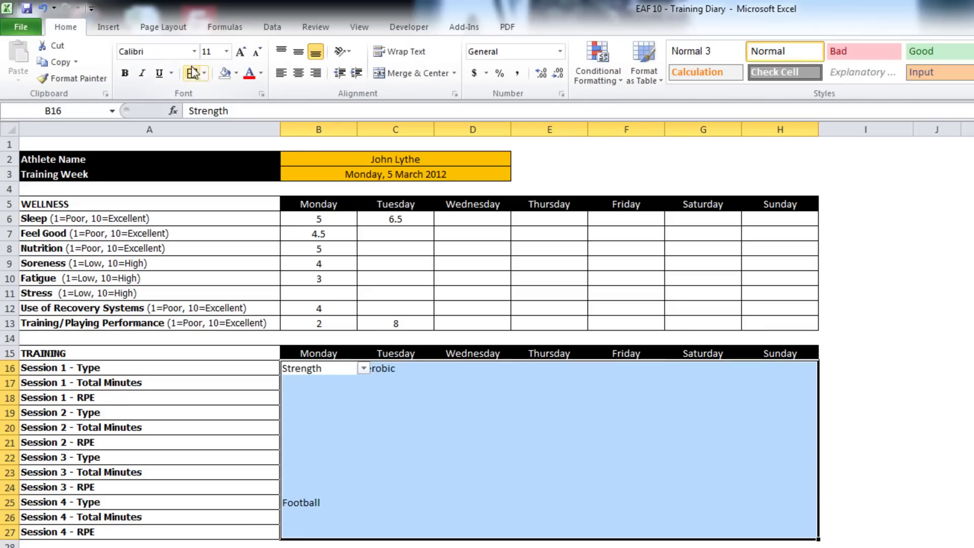
pyautogui.click(191, 74)
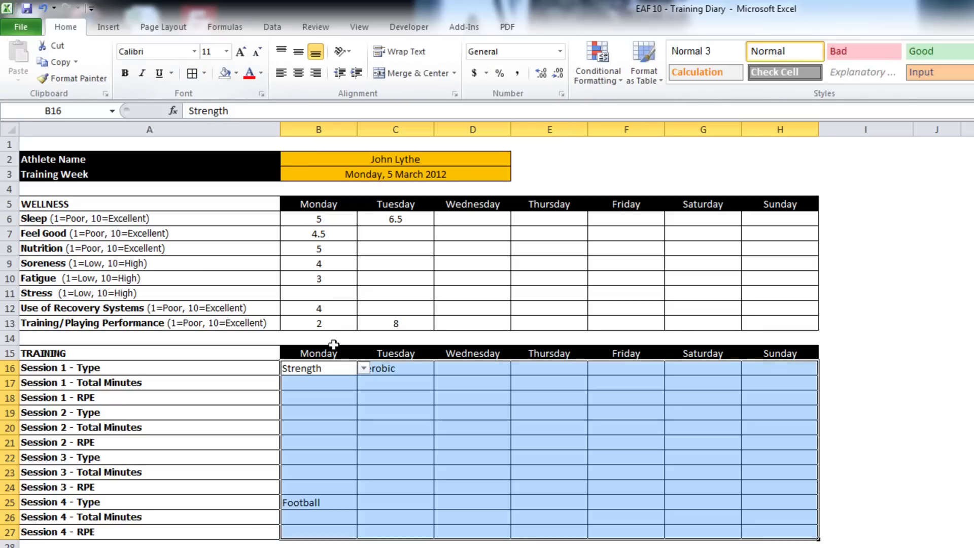
pyautogui.click(299, 74)
# Step: Merge B30:H30, copy the merged layout down to row 36, and turn on wrap text
pyautogui.moveTo(319, 547); pyautogui.dragTo(781, 547)
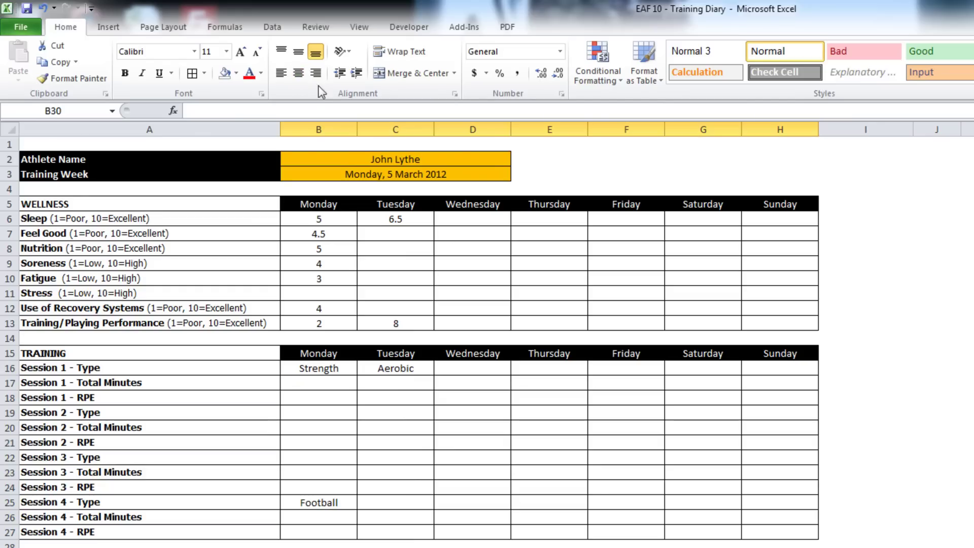
pyautogui.click(408, 74)
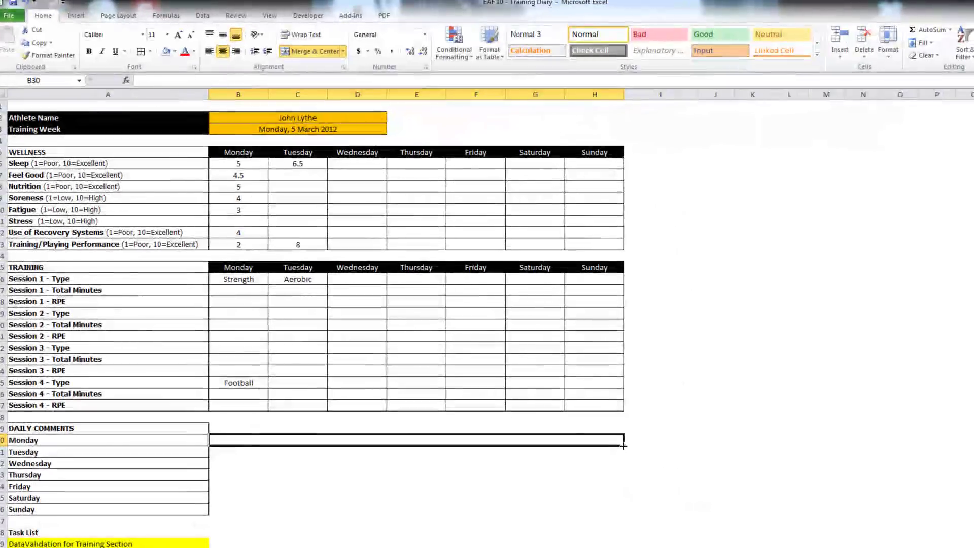
pyautogui.moveTo(624, 446); pyautogui.dragTo(631, 514)
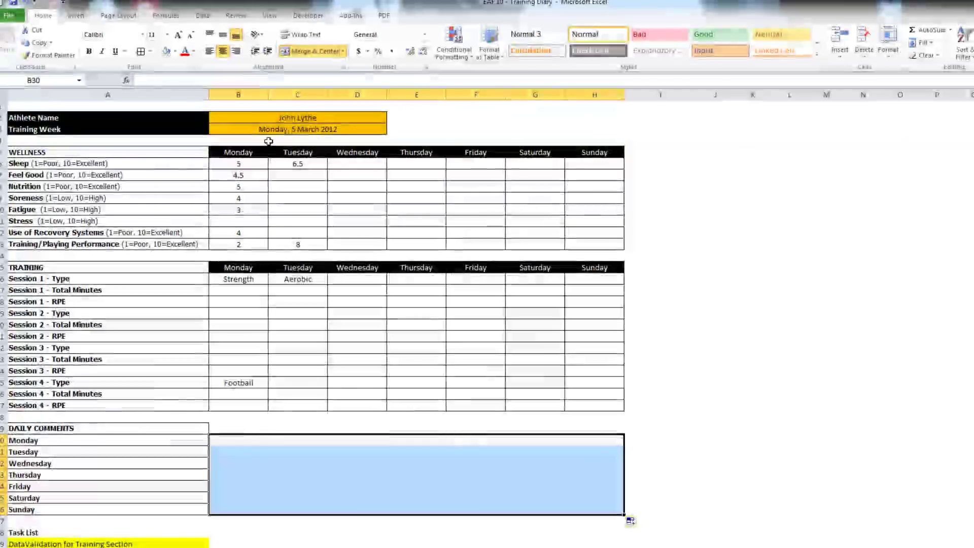
pyautogui.hotkey('ctrl', '1')
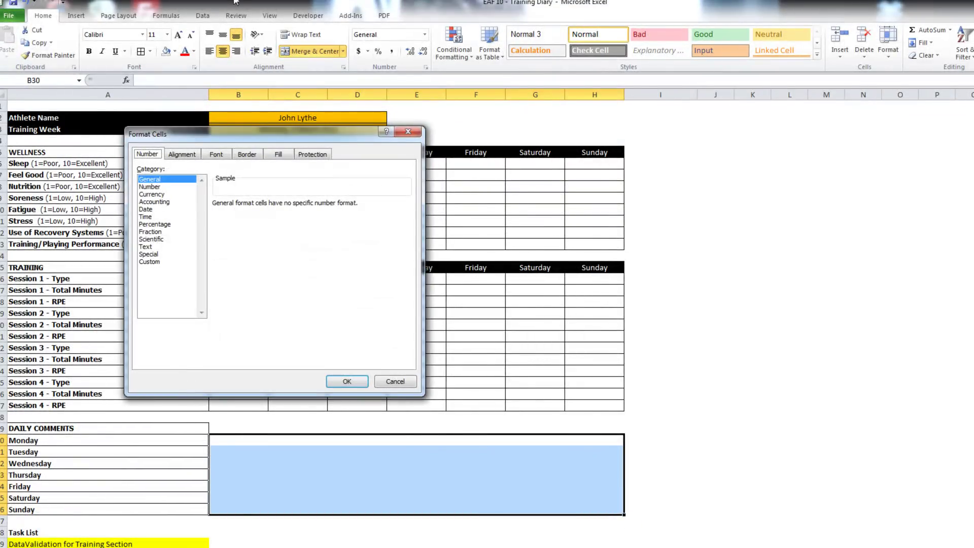
pyautogui.click(182, 154)
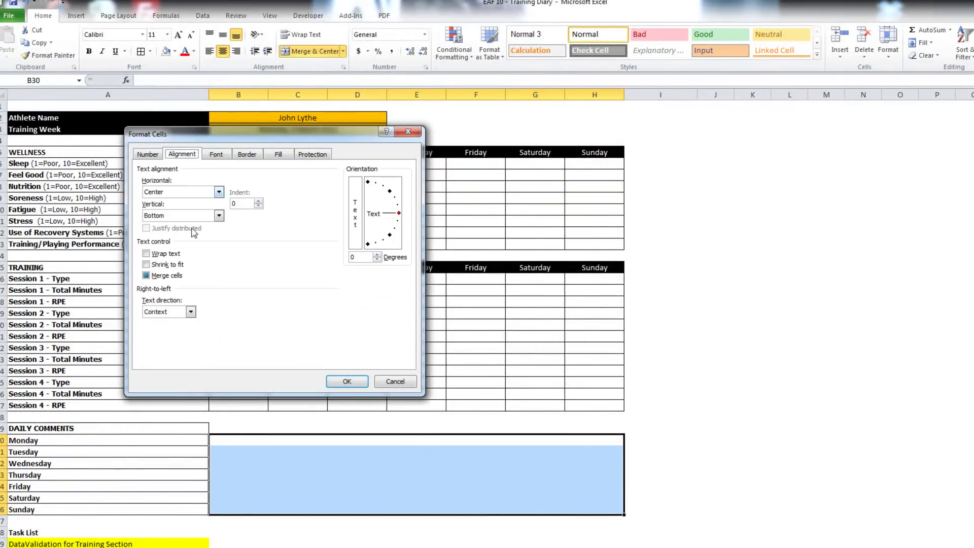
pyautogui.click(147, 254)
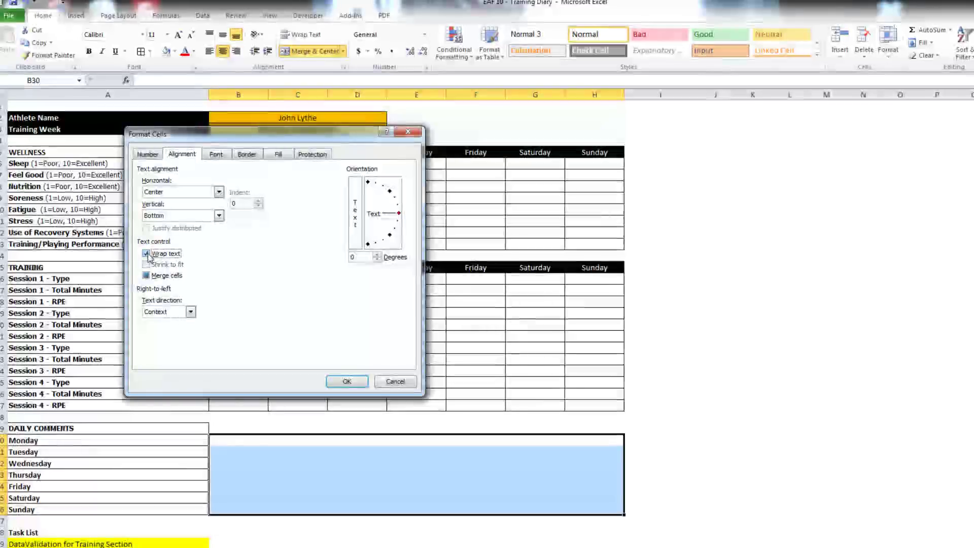
pyautogui.click(347, 381)
# Step: Enter 'Not feeling so well today.' as Monday's comment
pyautogui.click(237, 443)
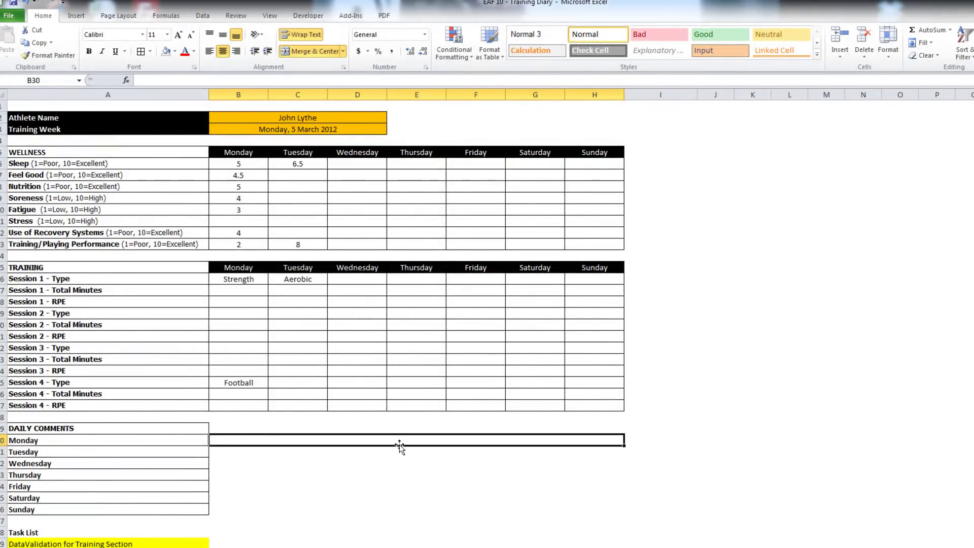
pyautogui.write('Not feeling')
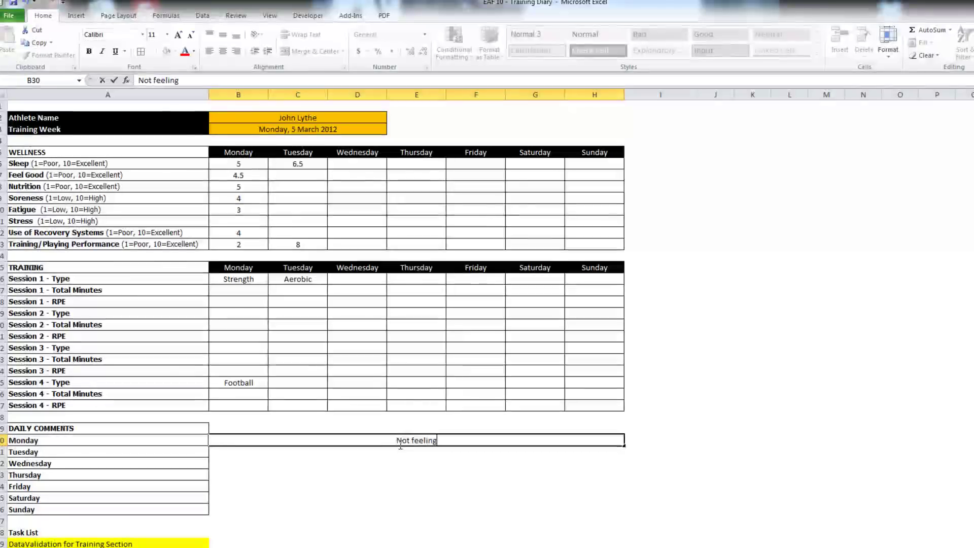
pyautogui.write(' so well to')
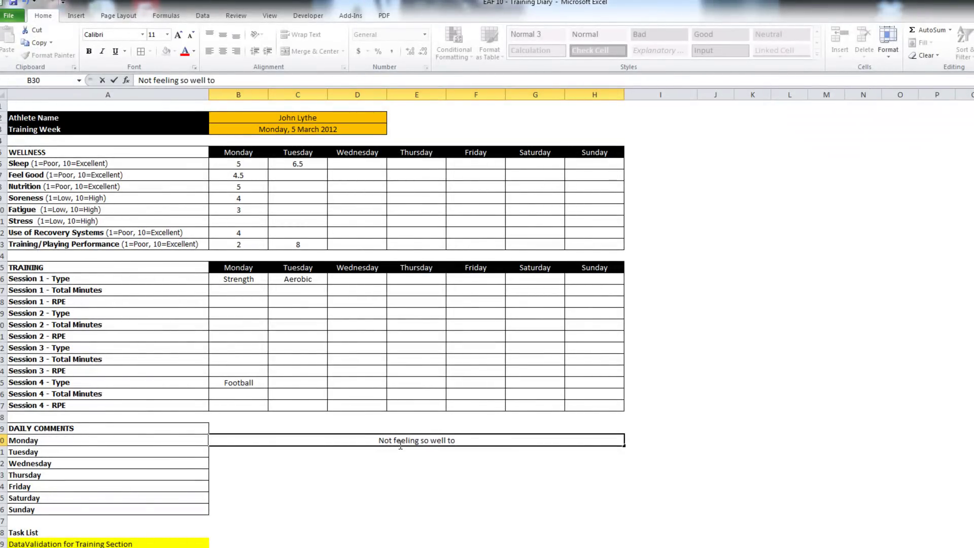
pyautogui.write('day')
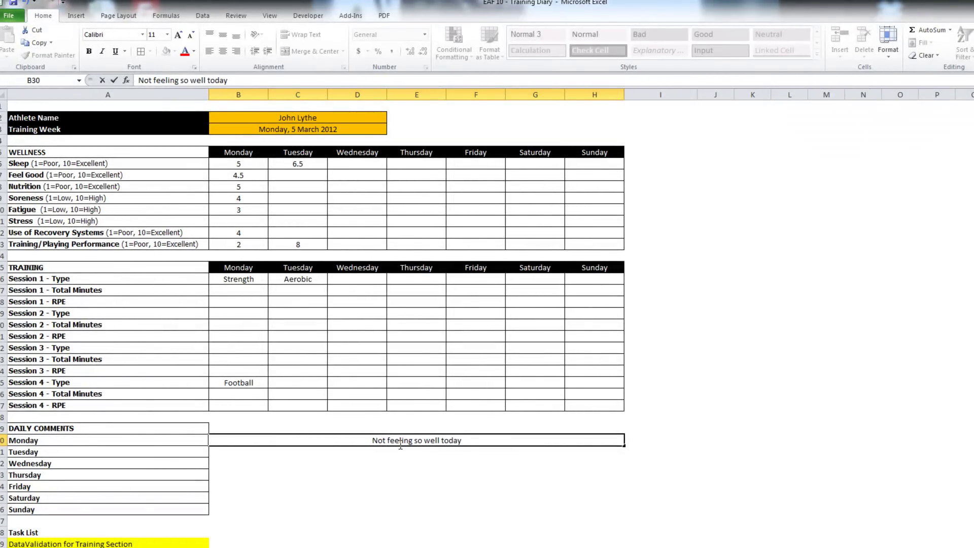
pyautogui.write('.')
pyautogui.press('Return')
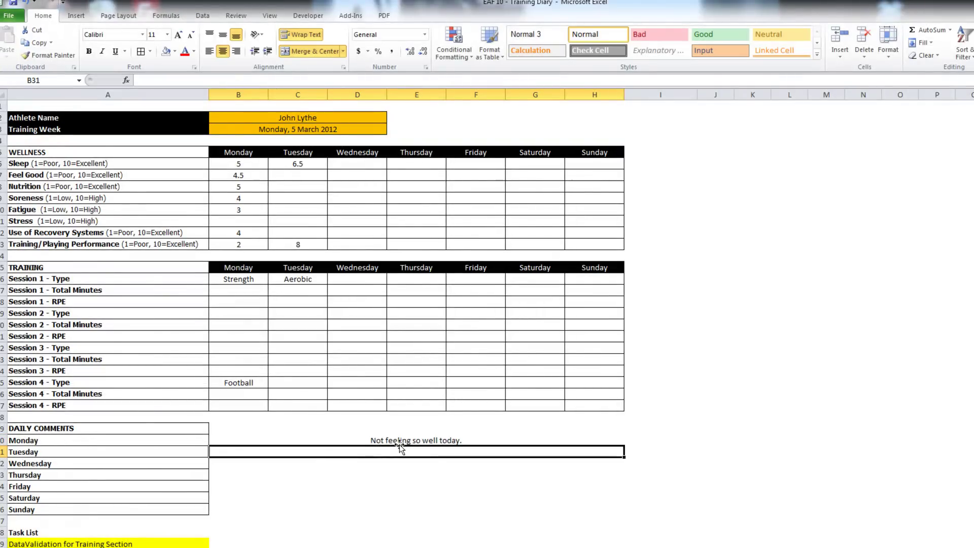
# Step: Add all borders to the Daily Comments area and merge its header row
pyautogui.moveTo(212, 429); pyautogui.dragTo(336, 465)
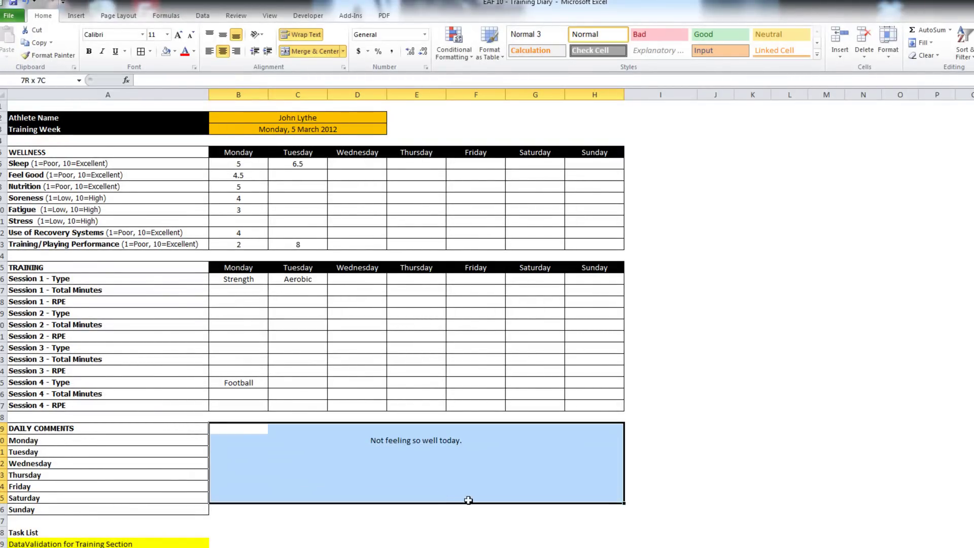
pyautogui.moveTo(471, 501); pyautogui.dragTo(468, 510)
pyautogui.click(140, 52)
pyautogui.moveTo(593, 429); pyautogui.dragTo(245, 426)
pyautogui.click(310, 51)
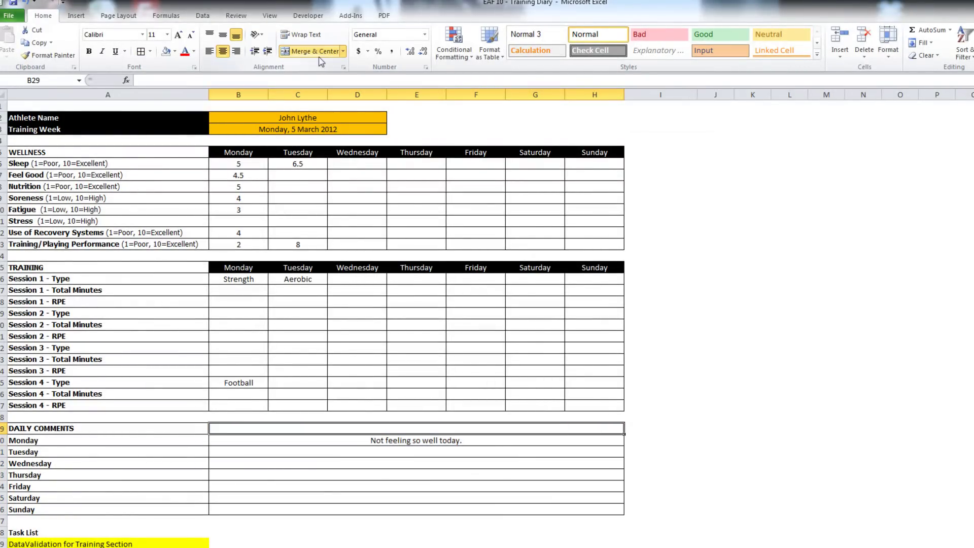
# Step: Put a thick box border around the whole Daily Comments block A29:H36
pyautogui.click(693, 414)
pyautogui.click(604, 506)
pyautogui.moveTo(604, 506); pyautogui.dragTo(43, 428)
pyautogui.click(150, 51)
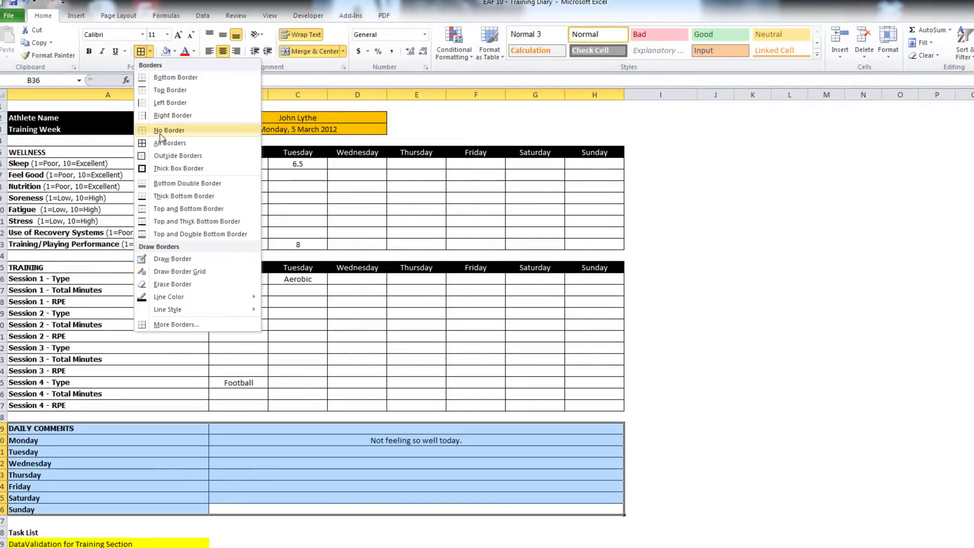
pyautogui.click(172, 168)
# Step: Add borders to the Training section A15:H27
pyautogui.moveTo(611, 406); pyautogui.dragTo(5, 267)
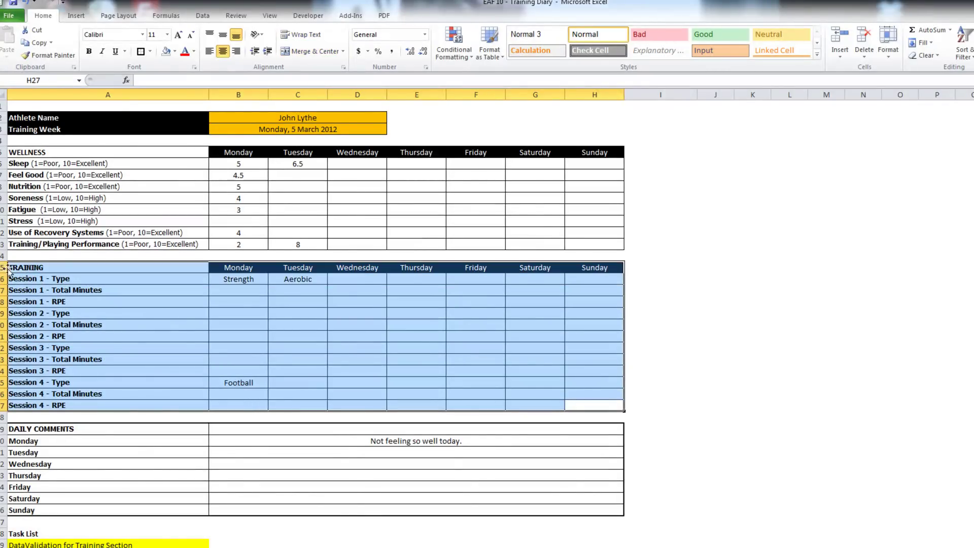
pyautogui.click(140, 52)
pyautogui.click(675, 221)
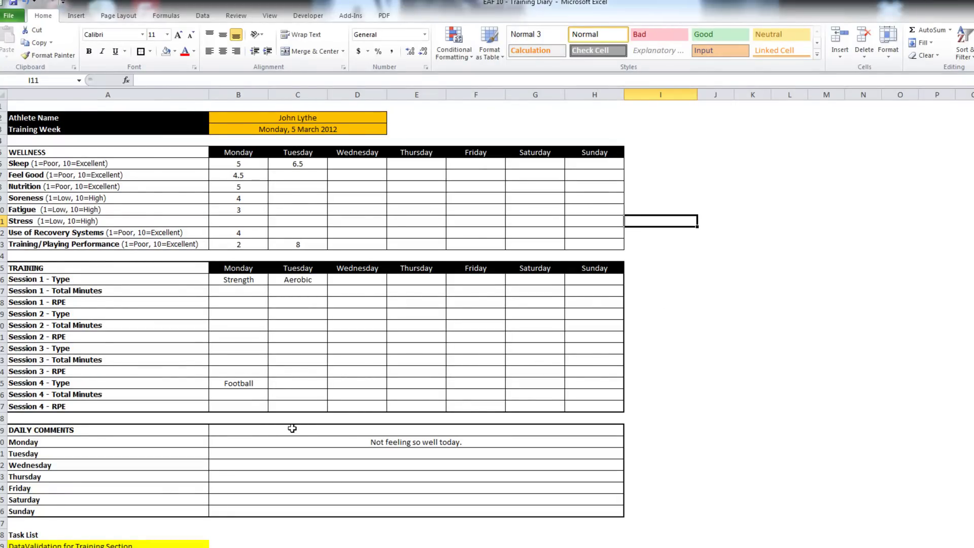
# Step: Clear B25, then log Monday: Session 1 90 min RPE 6, Session 2 Football 120 min RPE 7
pyautogui.click(249, 384)
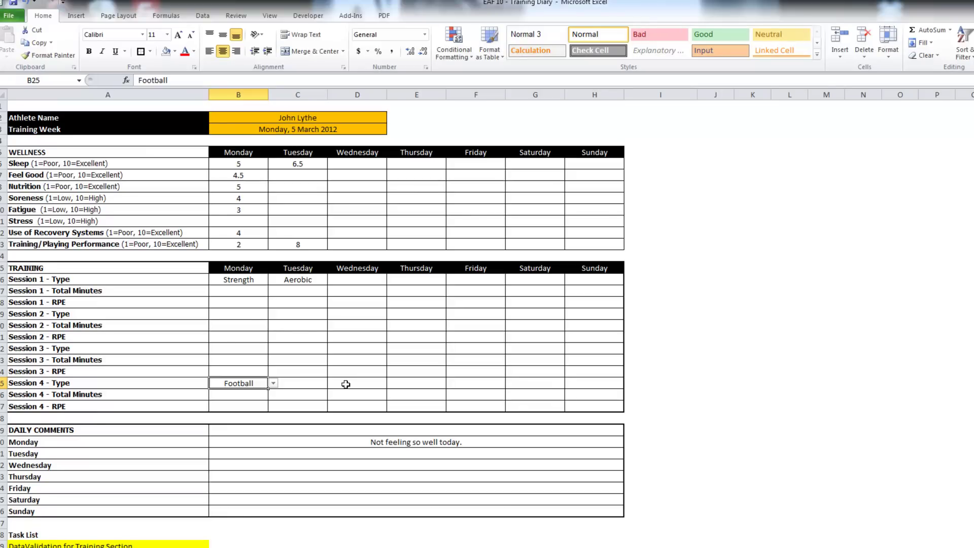
pyautogui.press('Delete')
pyautogui.click(244, 294)
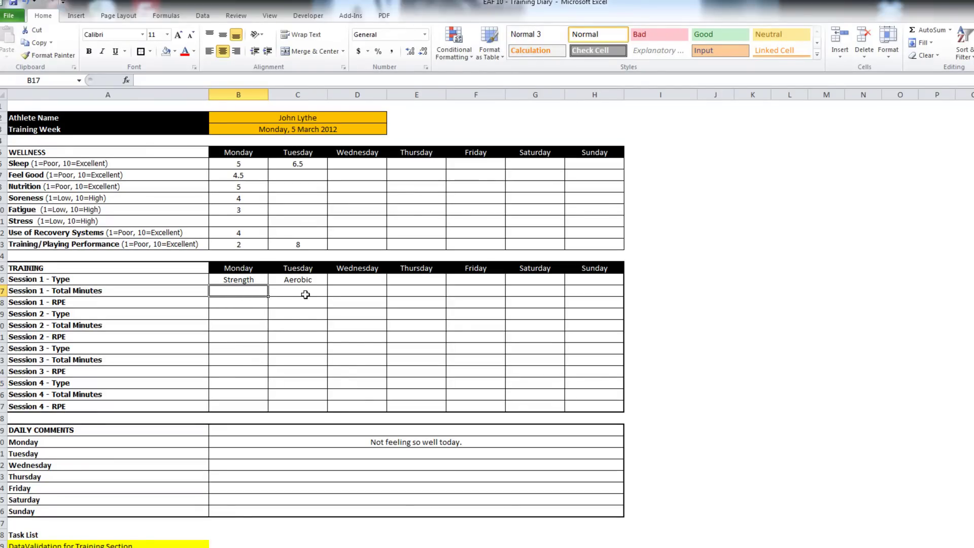
pyautogui.write('90')
pyautogui.press('Return')
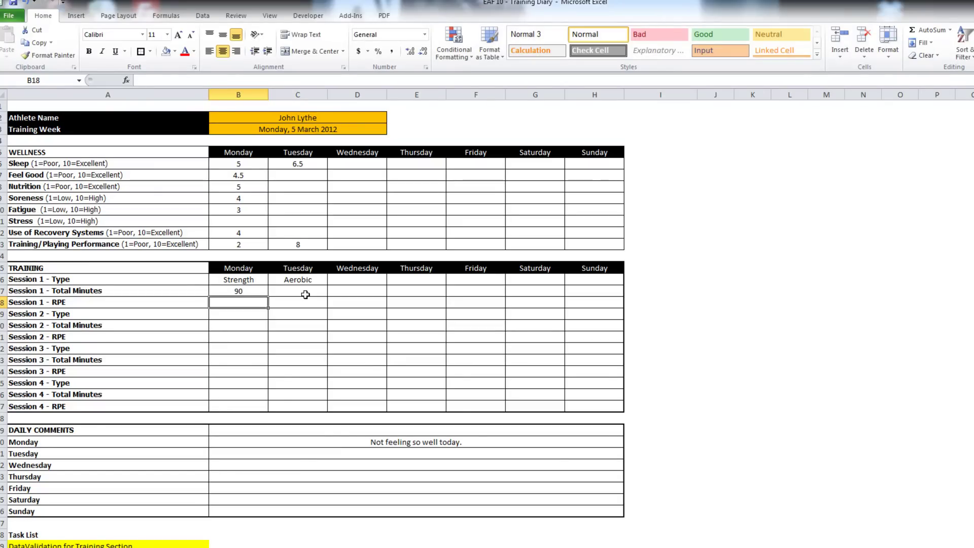
pyautogui.write('6')
pyautogui.press('Return')
pyautogui.click(273, 315)
pyautogui.click(272, 323)
pyautogui.press('Return')
pyautogui.write('120')
pyautogui.press('Return')
pyautogui.write('7')
pyautogui.press('Return')
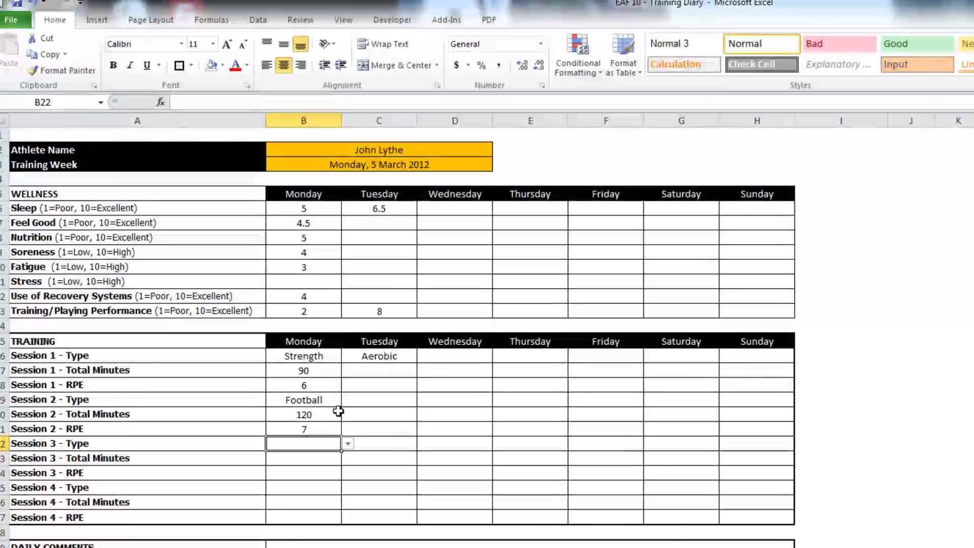
# Step: Log Tuesday: Session 1 45 min RPE 4, Session 2 Power/Speed 75 min RPE 9
pyautogui.click(381, 369)
pyautogui.write('45')
pyautogui.press('Return')
pyautogui.write('4')
pyautogui.press('Return')
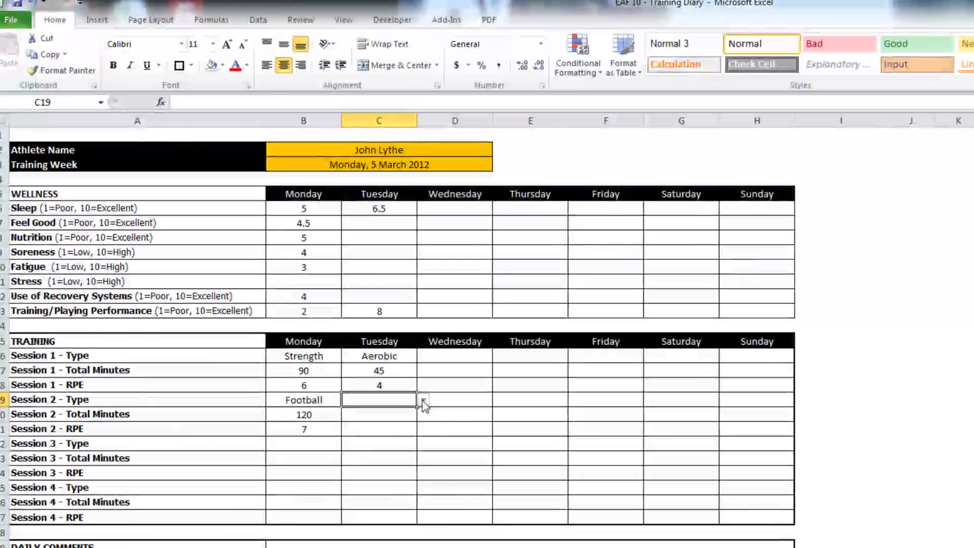
pyautogui.click(423, 400)
pyautogui.click(402, 440)
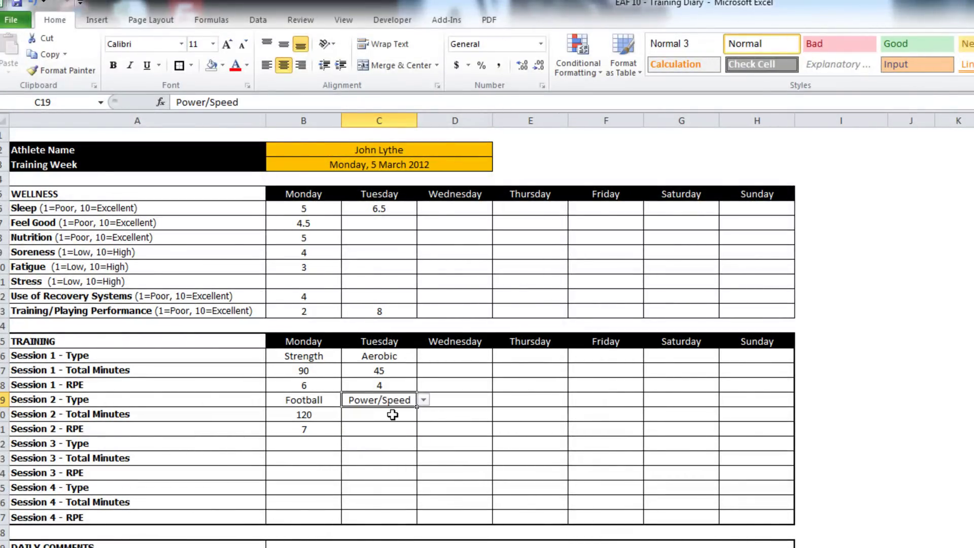
pyautogui.click(401, 414)
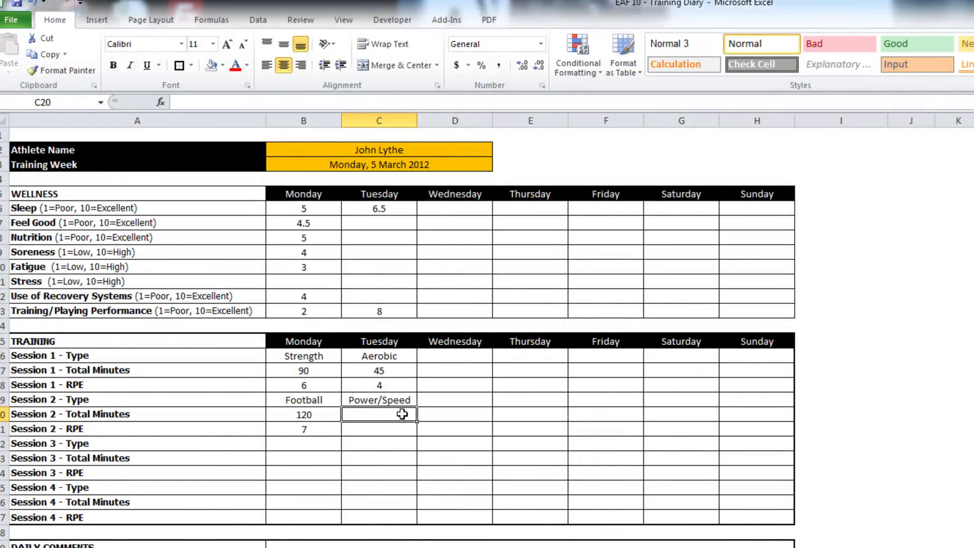
pyautogui.write('75')
pyautogui.press('Return')
pyautogui.write('9')
pyautogui.press('Return')
# Step: Log Football for Wednesday and Thursday Session 1: 120 and 110 minutes, RPE 8 and 7
pyautogui.click(485, 355)
pyautogui.click(499, 355)
pyautogui.click(487, 367)
pyautogui.click(560, 359)
pyautogui.click(575, 355)
pyautogui.click(538, 366)
pyautogui.click(454, 370)
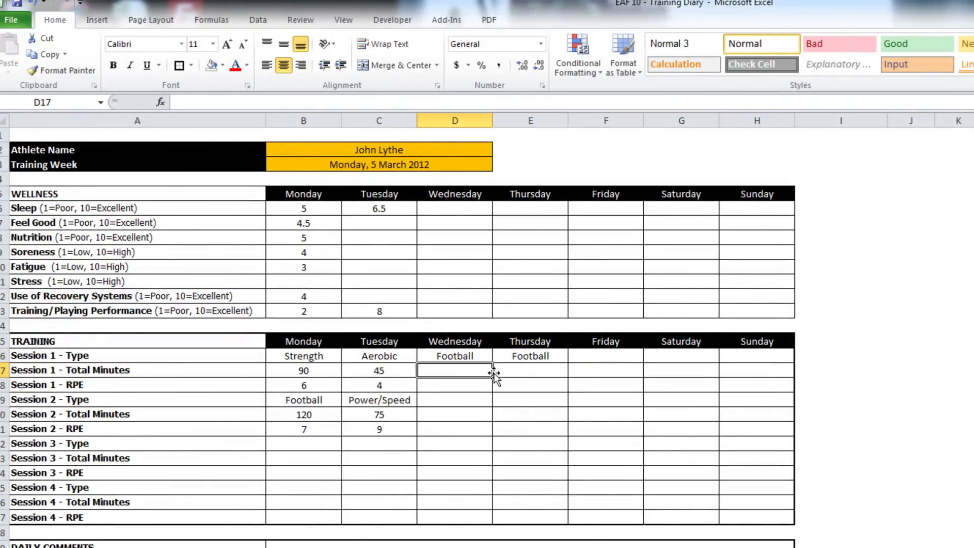
pyautogui.write('120')
pyautogui.press('Tab')
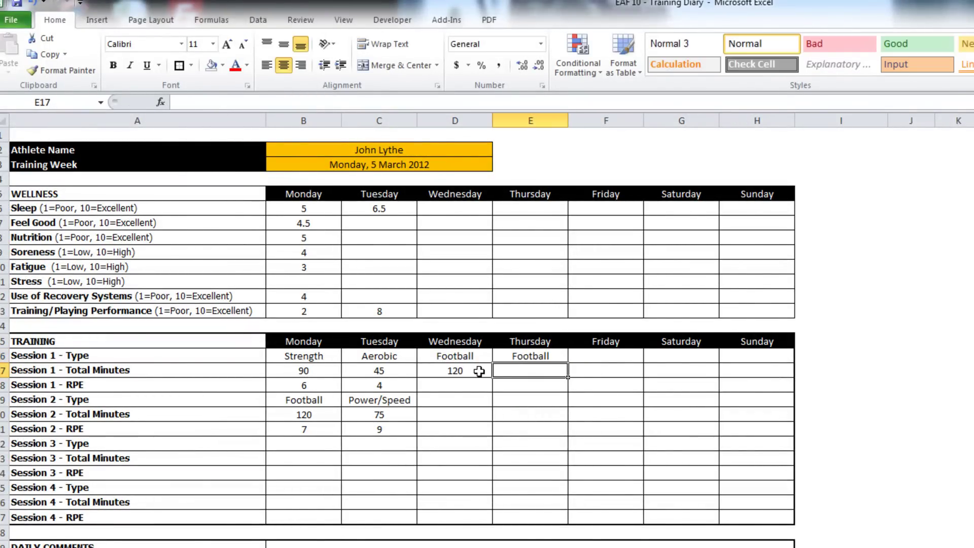
pyautogui.write('110')
pyautogui.press('Return')
pyautogui.write('8')
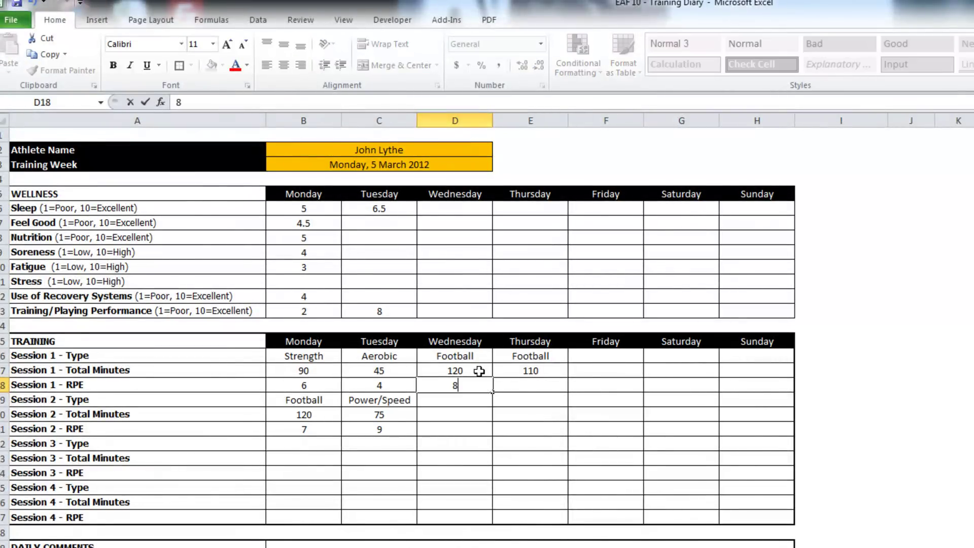
pyautogui.press('Tab')
pyautogui.write('7')
pyautogui.press('Tab')
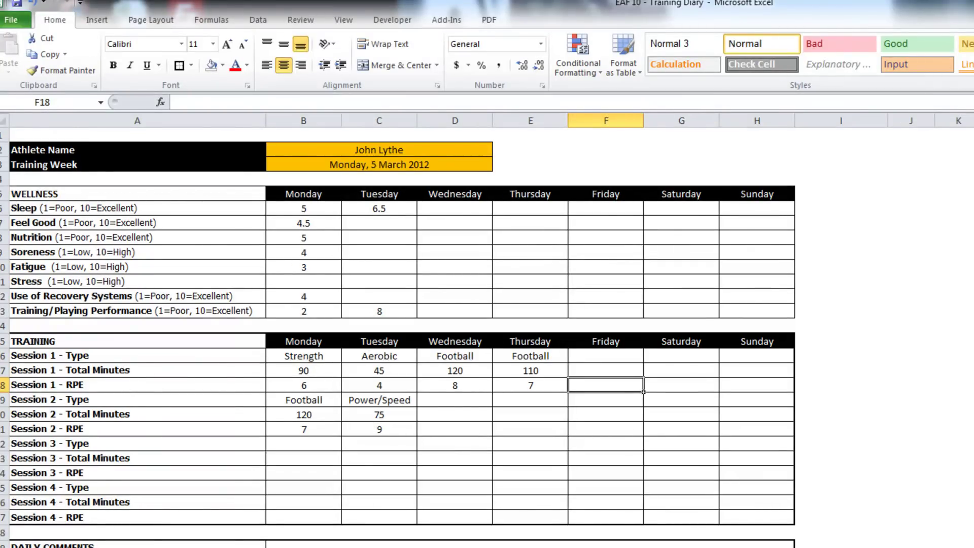
# Step: Switch to the summary sheet and inspect the weekly summary formula in H11
pyautogui.hotkey('ctrl', 'pagedown')
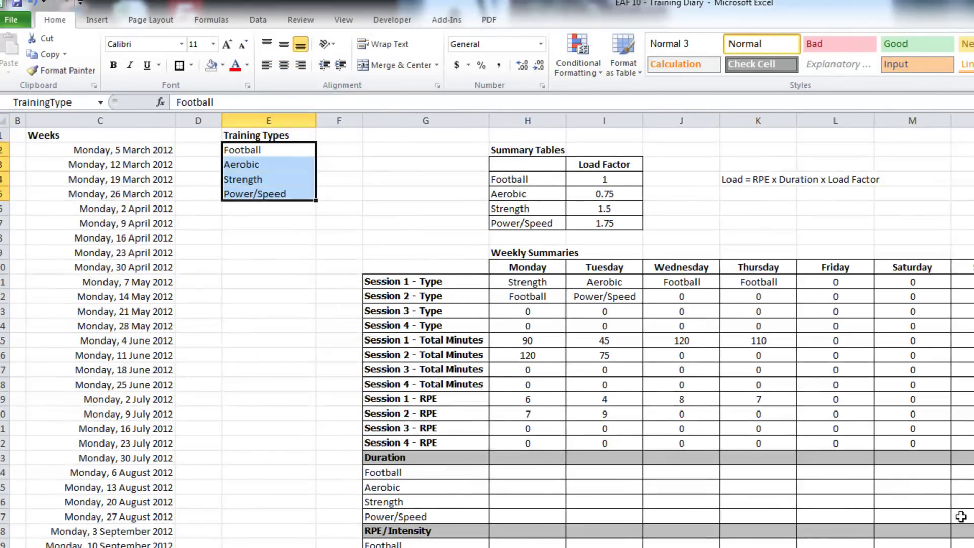
pyautogui.click(558, 281)
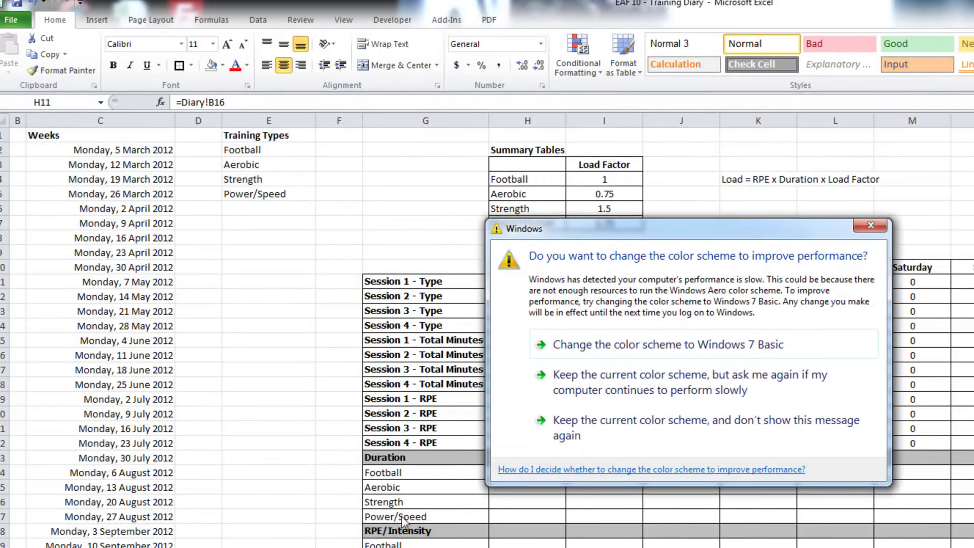
pyautogui.click(678, 344)
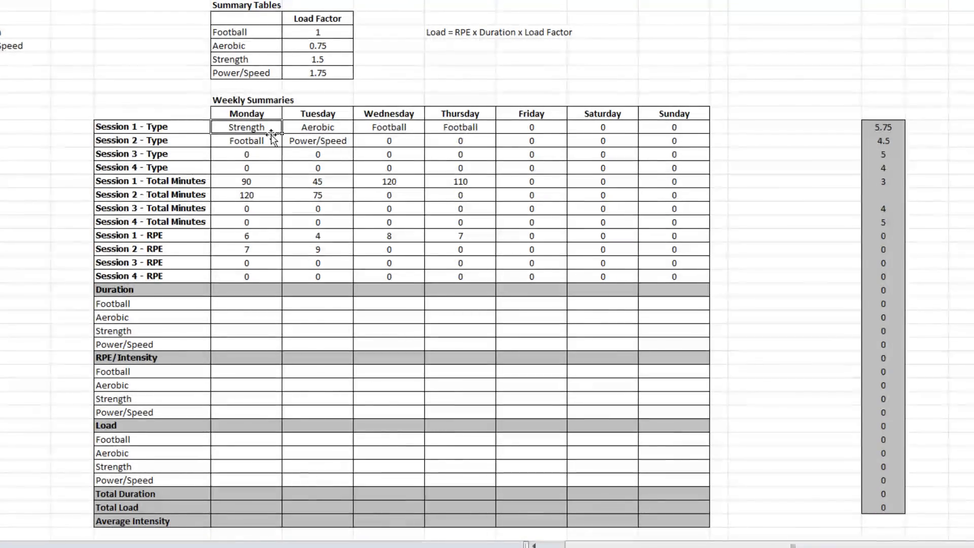
# Step: In H24, type =SUMIF(H11:H14,G24,H15:H18) to total Monday's Football minutes
pyautogui.click(253, 303)
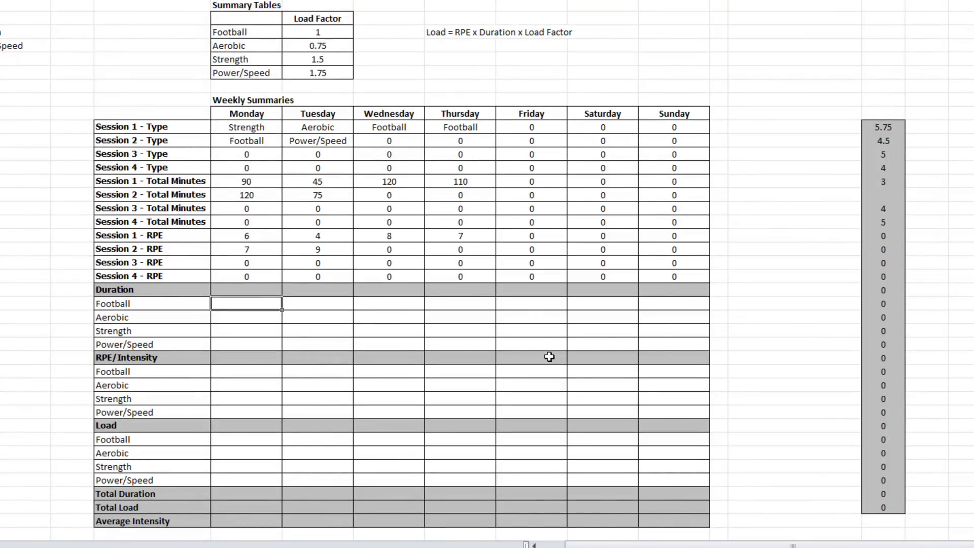
pyautogui.write('=sumif(')
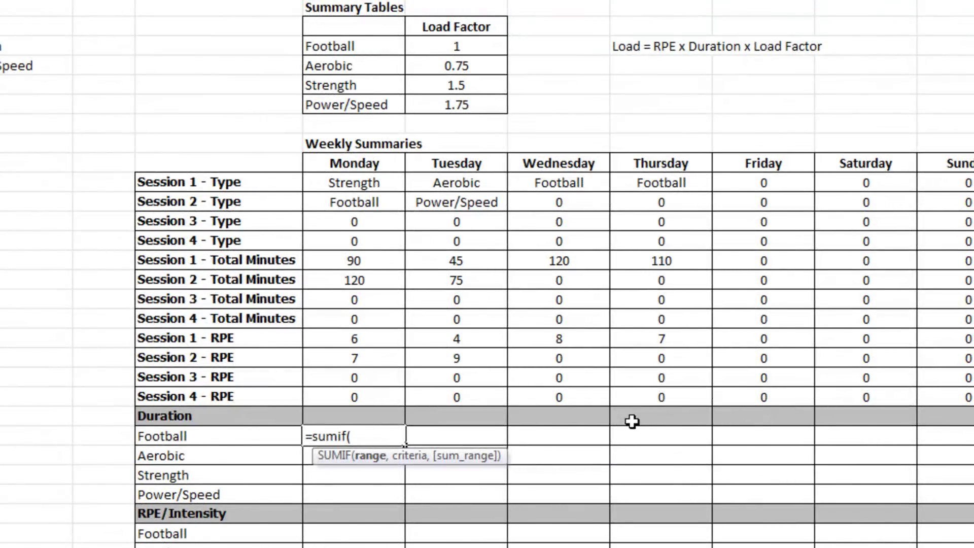
pyautogui.moveTo(366, 185); pyautogui.dragTo(366, 241)
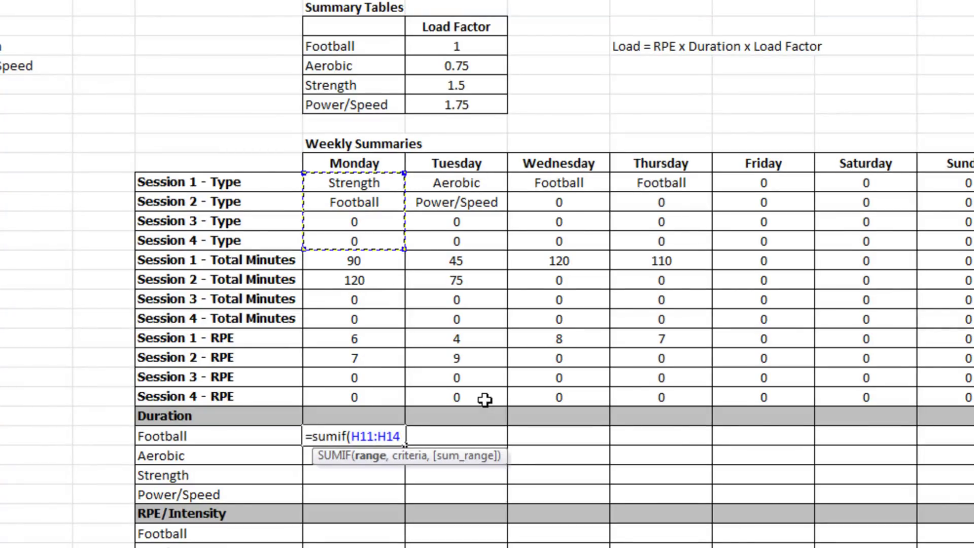
pyautogui.write(',')
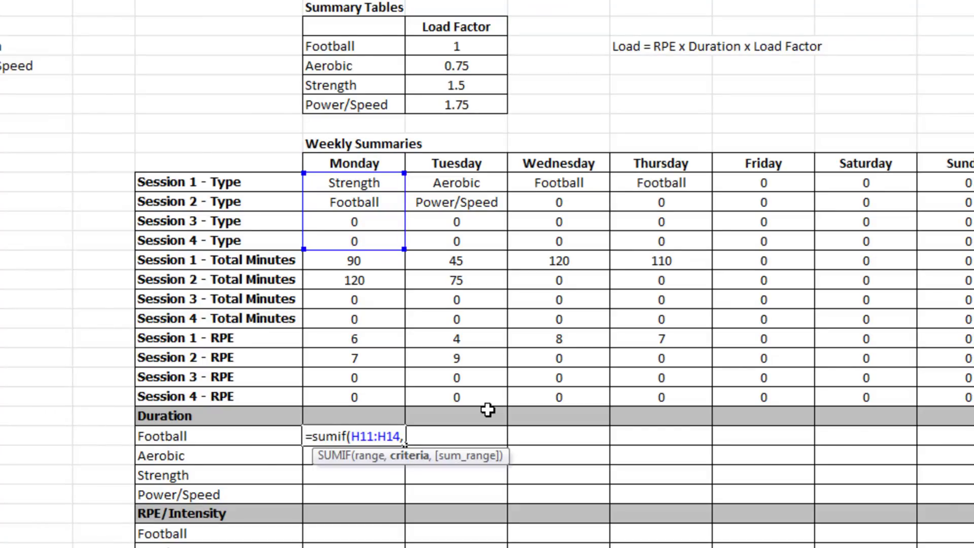
pyautogui.click(229, 437)
pyautogui.write(',')
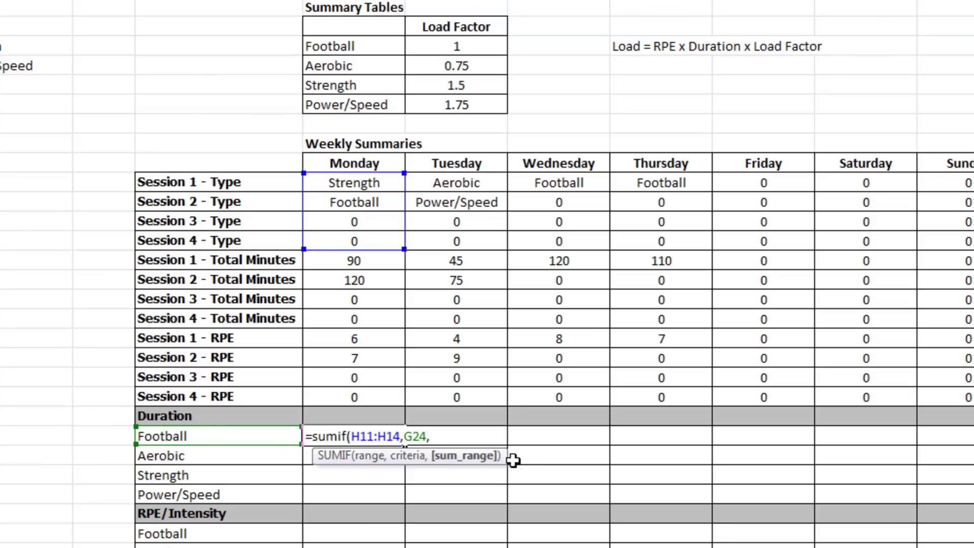
pyautogui.moveTo(352, 259); pyautogui.dragTo(354, 319)
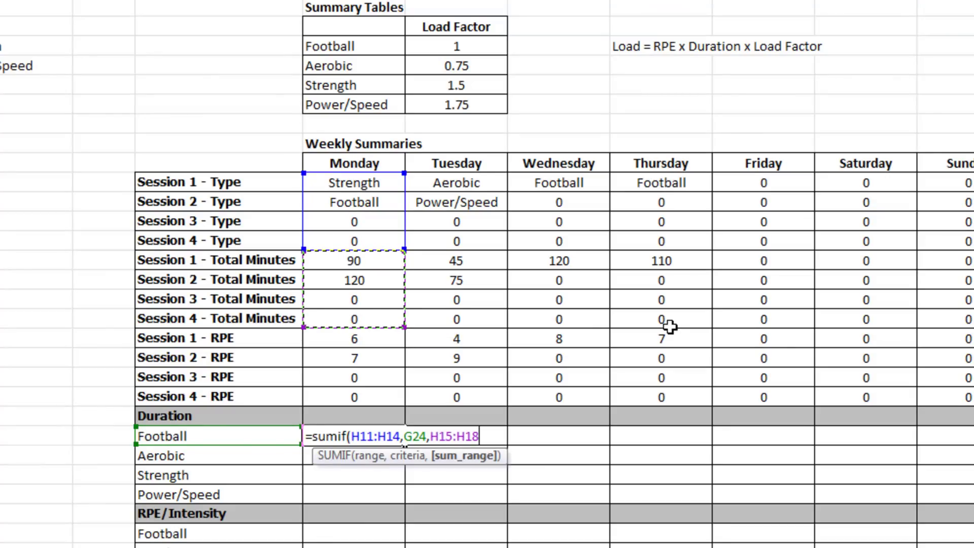
pyautogui.write(')')
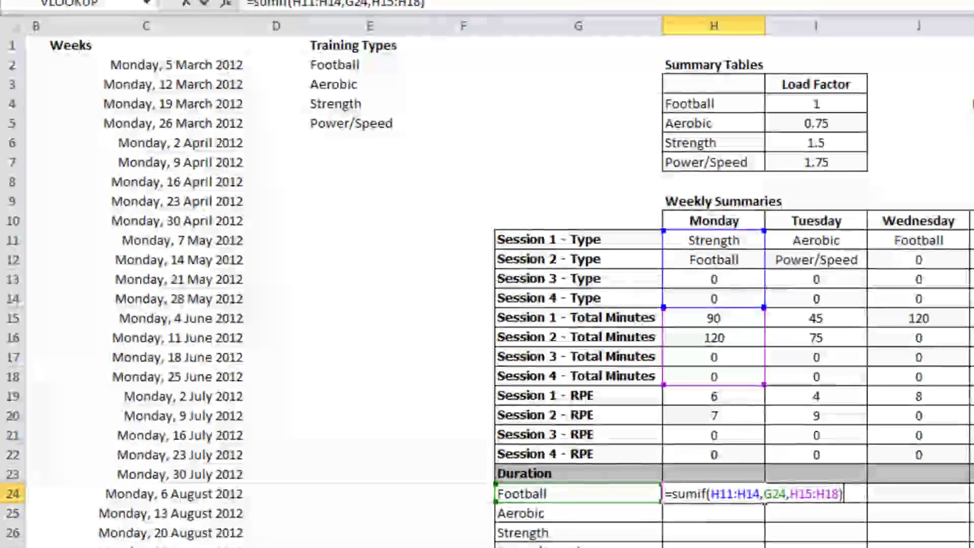
# Step: Log Monday's third session on the athlete sheet as Football, 90 minutes, RPE 4
pyautogui.press('Return')
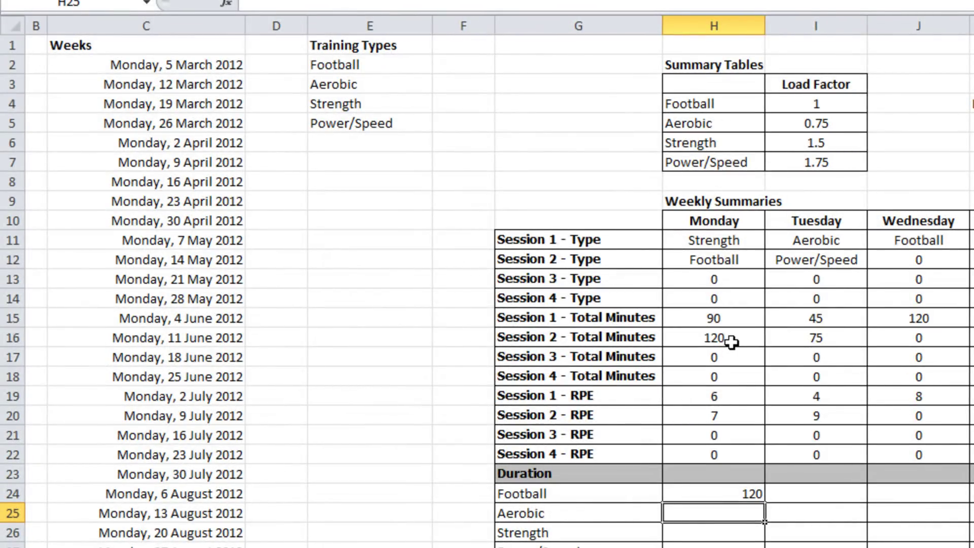
pyautogui.hotkey('ctrl', 'pageup')
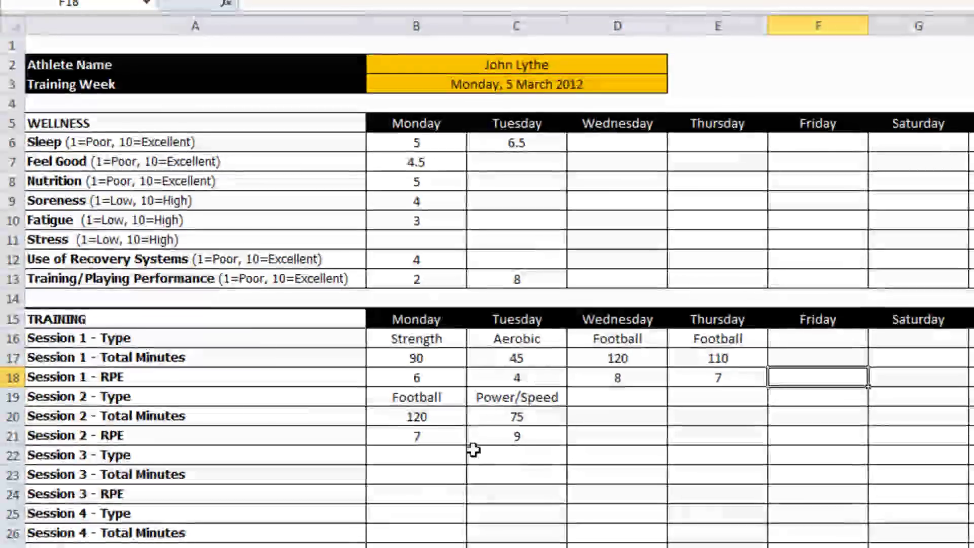
pyautogui.click(431, 453)
pyautogui.click(475, 455)
pyautogui.click(436, 468)
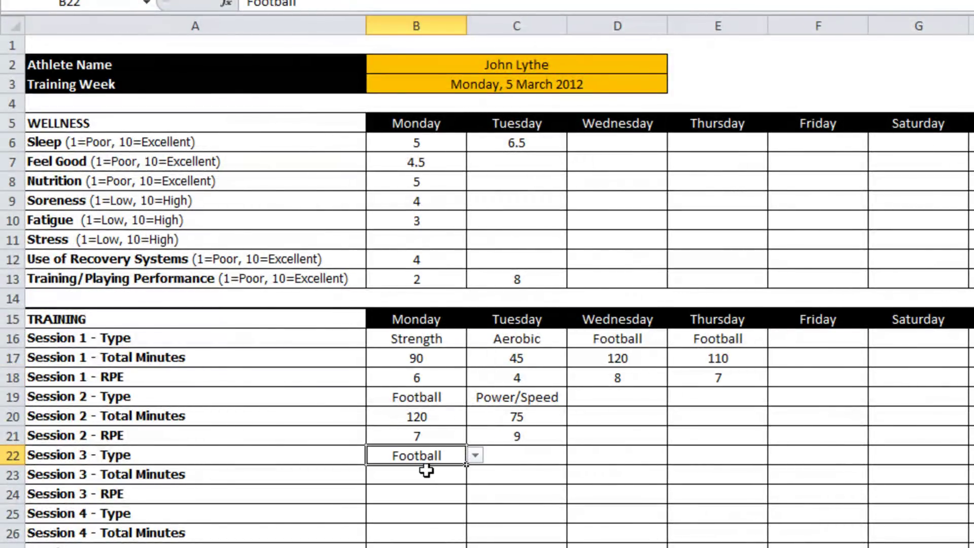
pyautogui.click(428, 472)
pyautogui.write('90')
pyautogui.press('Return')
pyautogui.write('4')
pyautogui.press('Return')
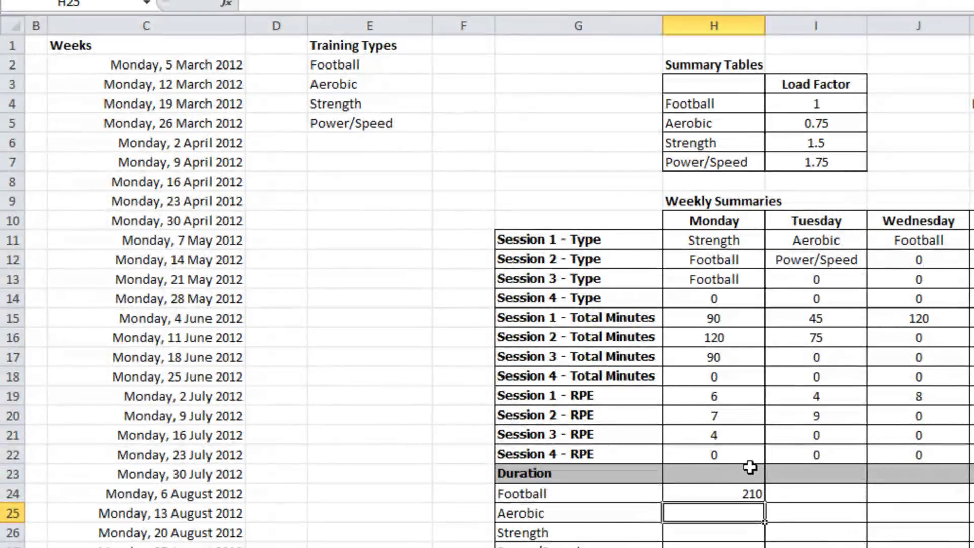
# Step: Change the Monday Football duration formula to =SUMIF(H$11:H$14,$G24,H$15:H$18)
pyautogui.click(742, 494)
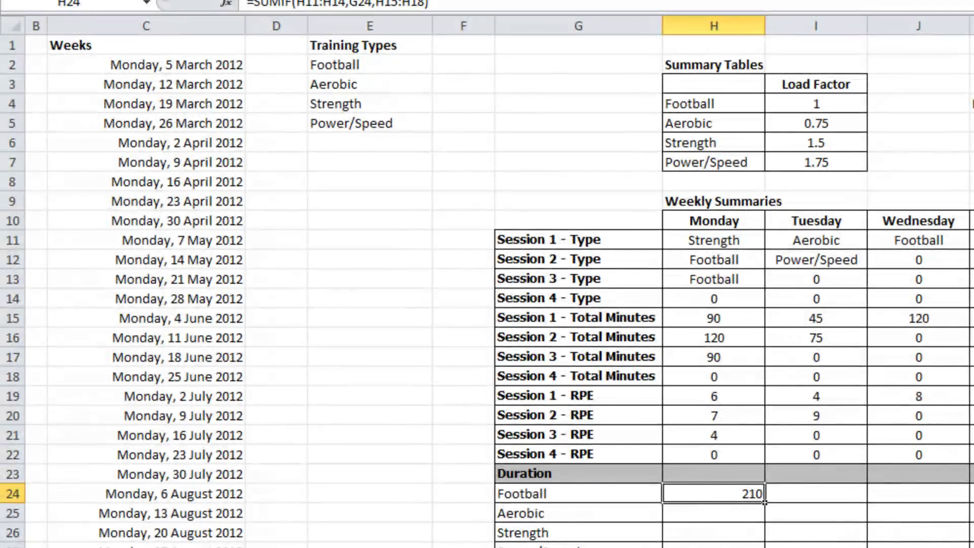
pyautogui.click(309, 7)
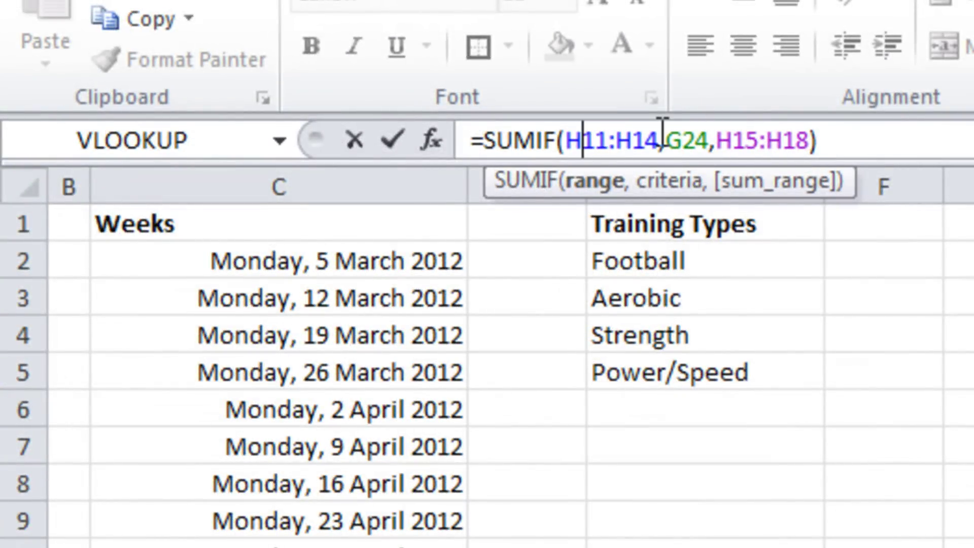
pyautogui.moveTo(658, 137); pyautogui.dragTo(566, 137)
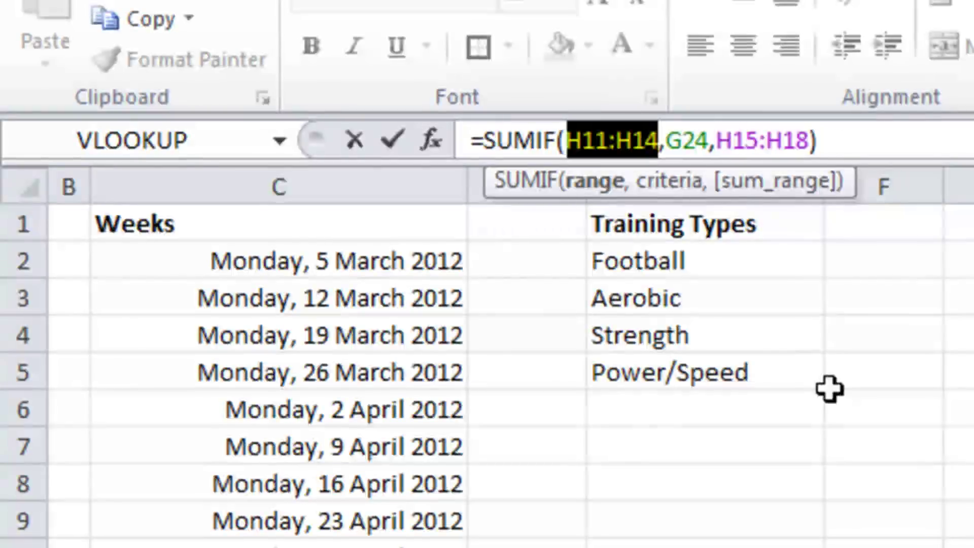
pyautogui.press('F4')
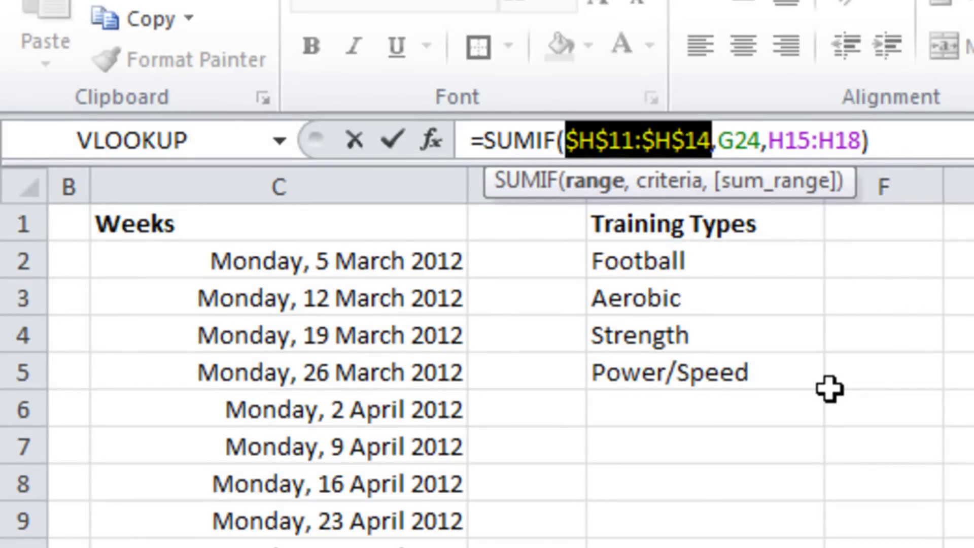
pyautogui.press('F4')
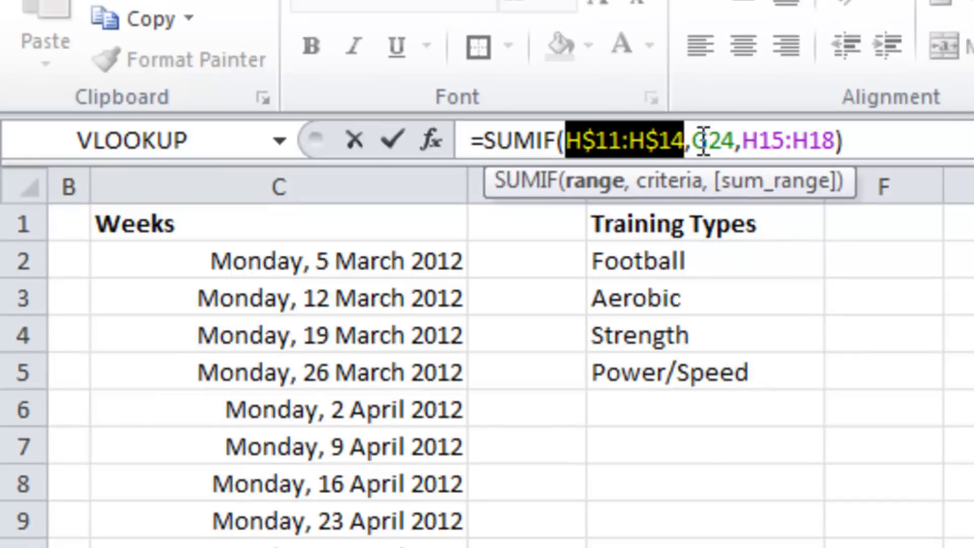
pyautogui.moveTo(835, 139); pyautogui.dragTo(742, 140)
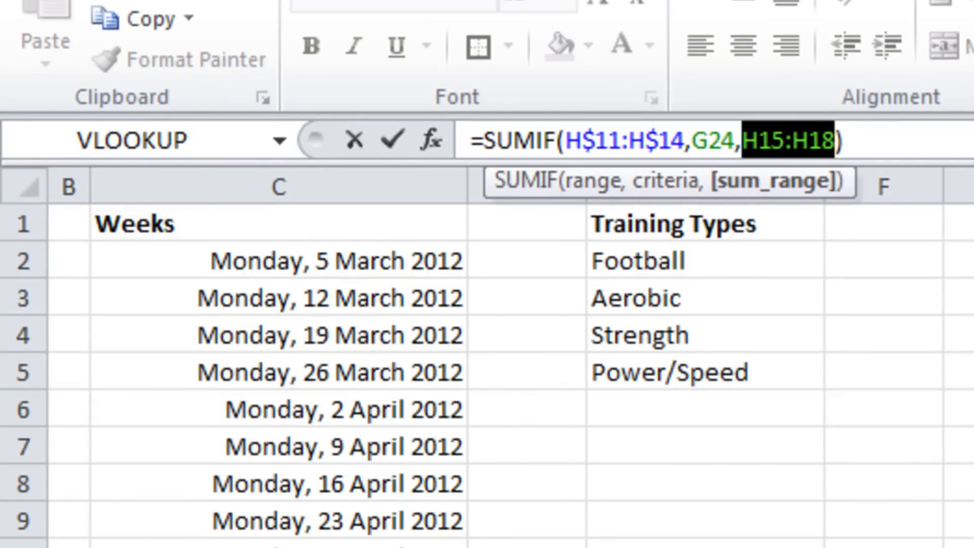
pyautogui.press('F4')
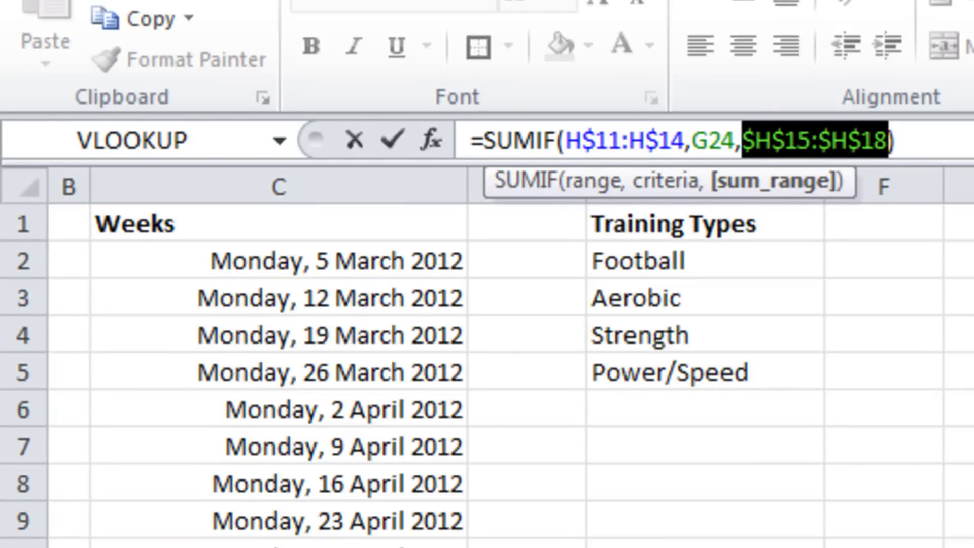
pyautogui.press('F4')
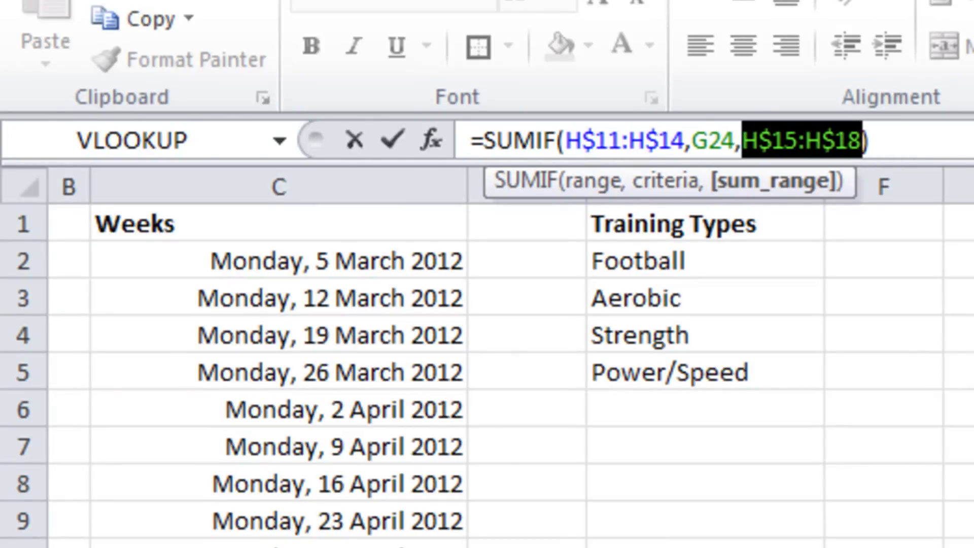
pyautogui.click(695, 136)
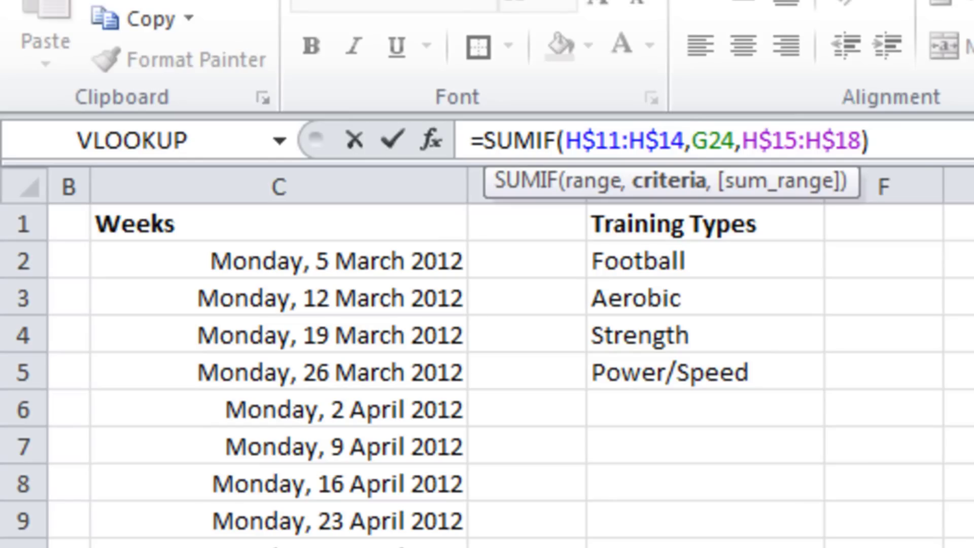
pyautogui.write('$')
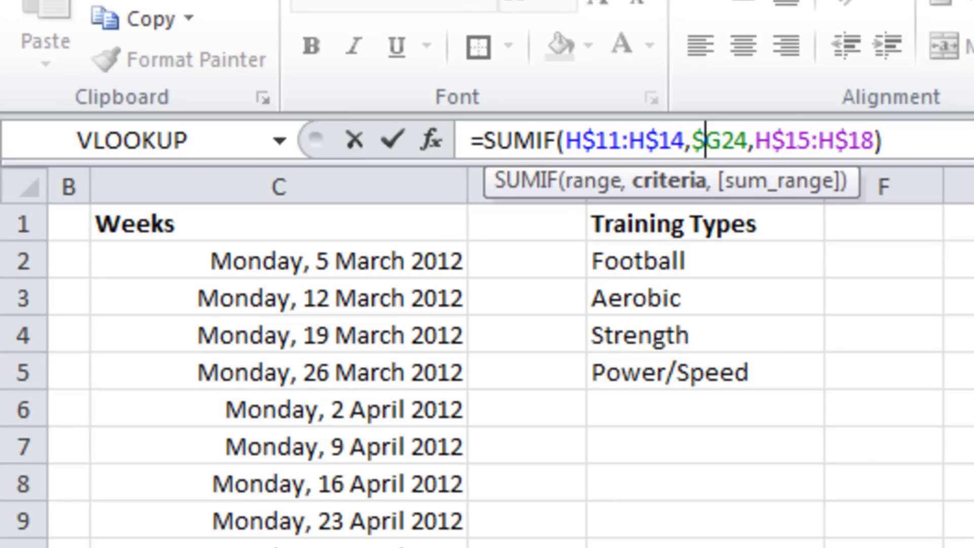
pyautogui.click(945, 135)
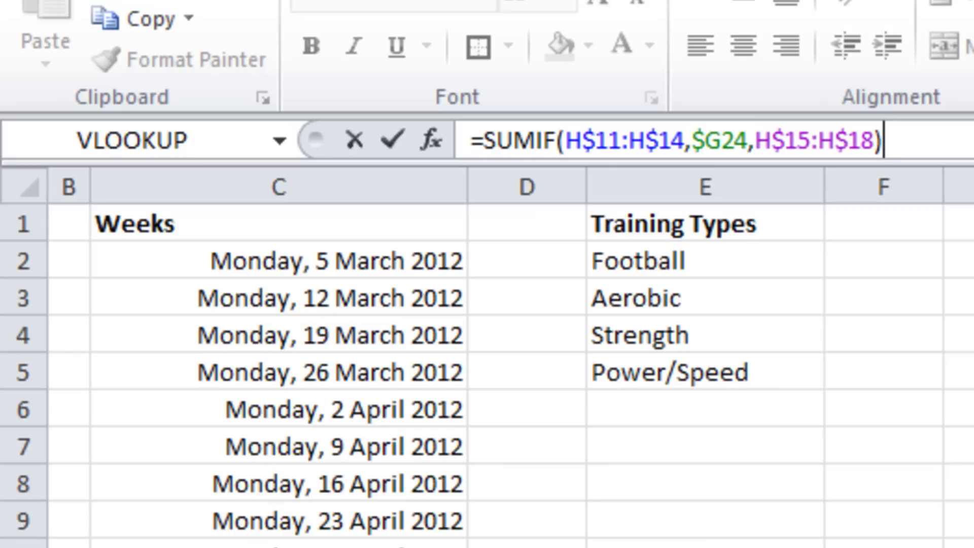
pyautogui.press('Return')
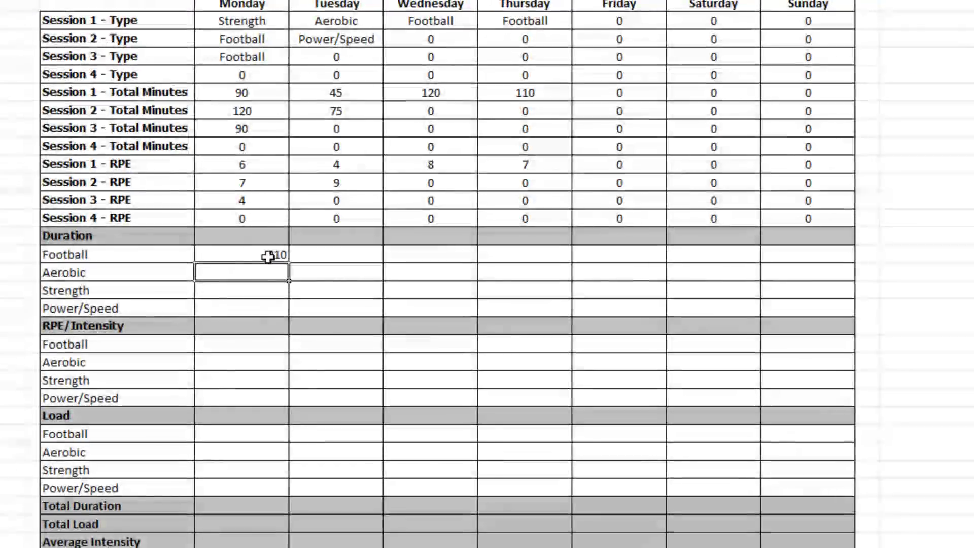
# Step: Fill the Duration SUMIF formula down to Power/Speed and across Monday–Sunday, then centre it
pyautogui.click(268, 256)
pyautogui.moveTo(289, 263); pyautogui.dragTo(284, 309)
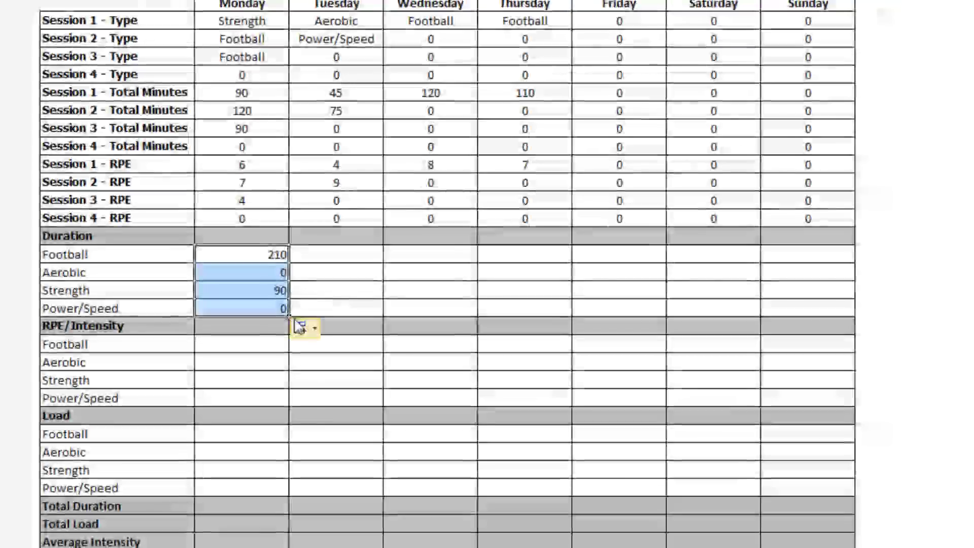
pyautogui.moveTo(289, 315); pyautogui.dragTo(852, 325)
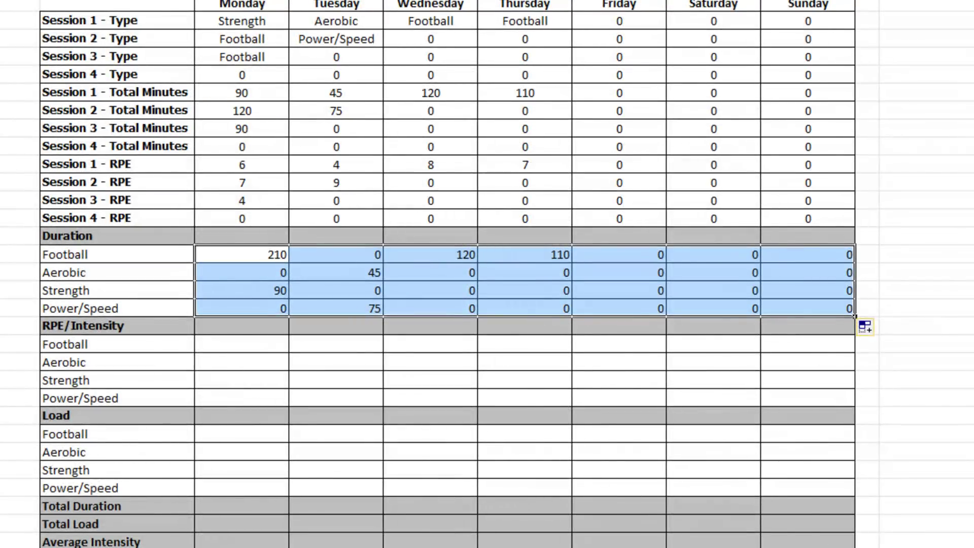
pyautogui.hotkey('alt', 'h')
pyautogui.press('a')
pyautogui.press('c')
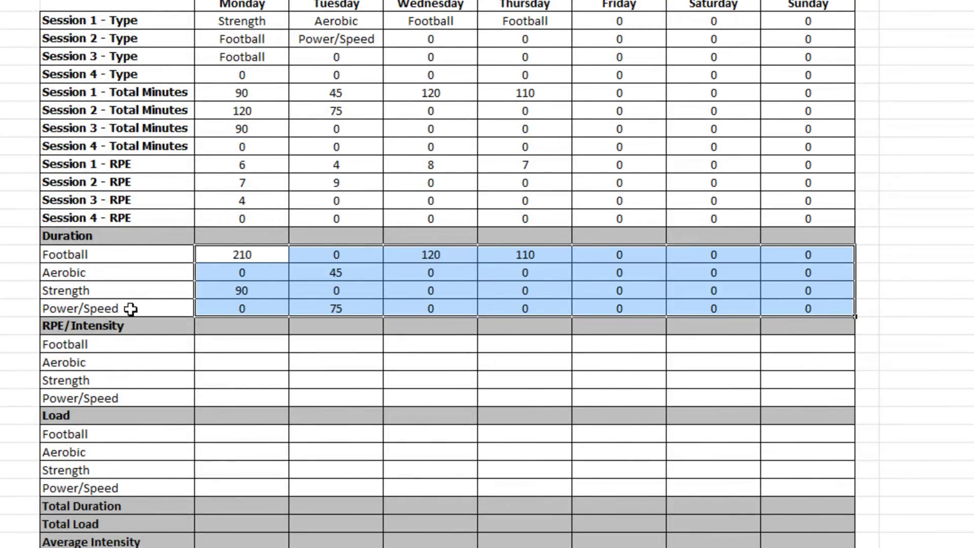
# Step: Paste the SUMIF formula into Monday's Football RPE/Intensity cell
pyautogui.click(252, 253)
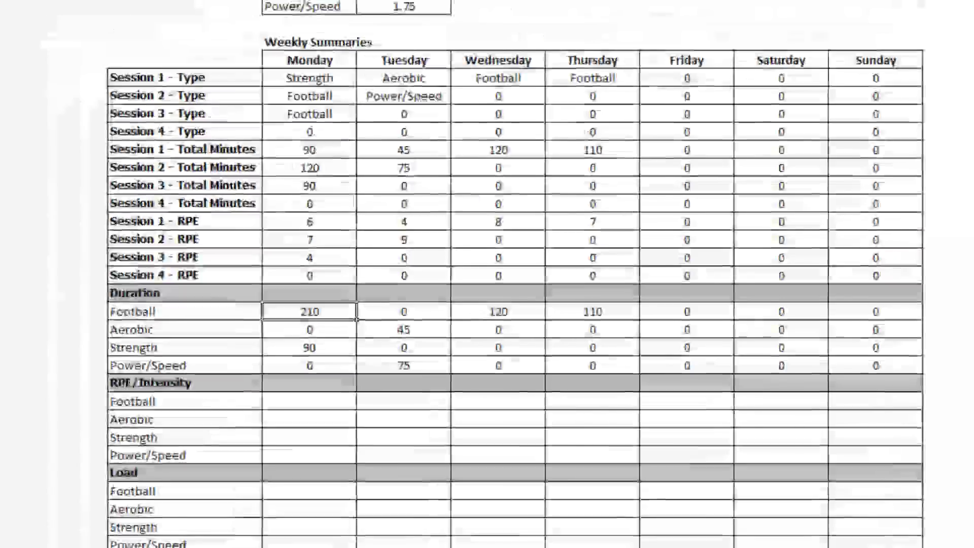
pyautogui.press('F2')
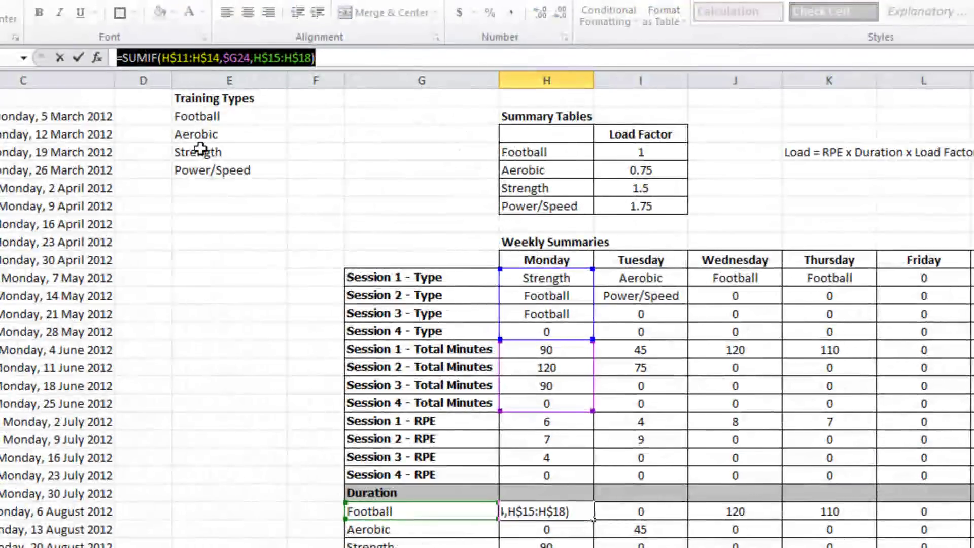
pyautogui.press('Escape')
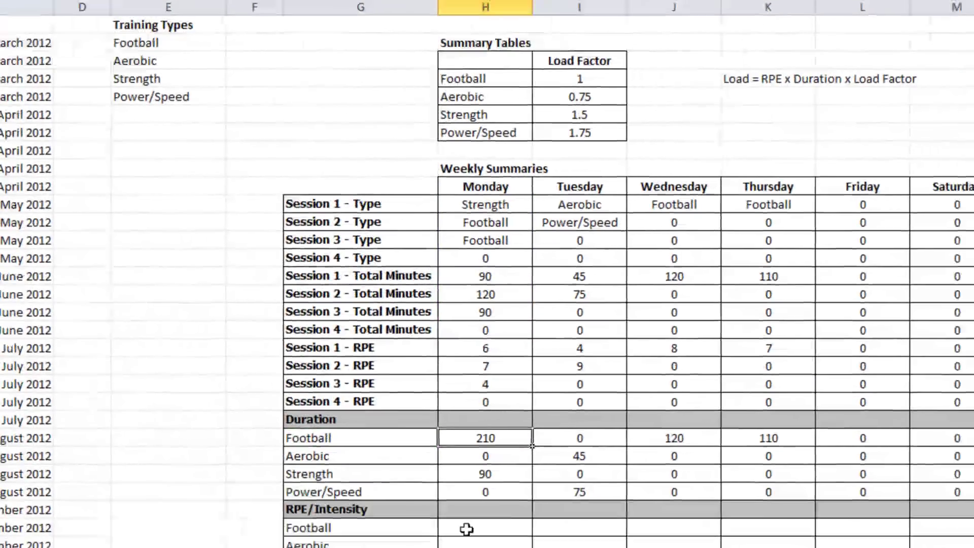
pyautogui.click(466, 529)
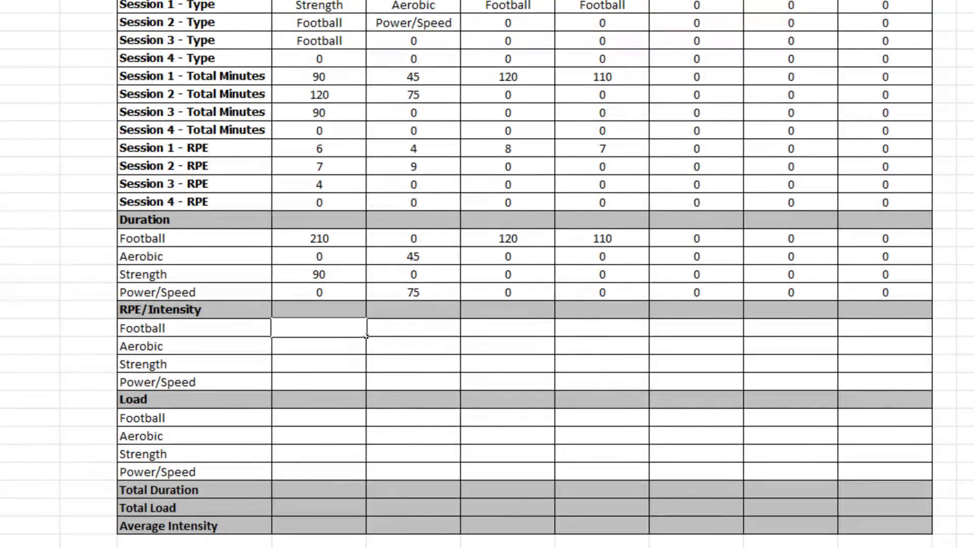
pyautogui.hotkey('ctrl', 'v')
pyautogui.press('Return')
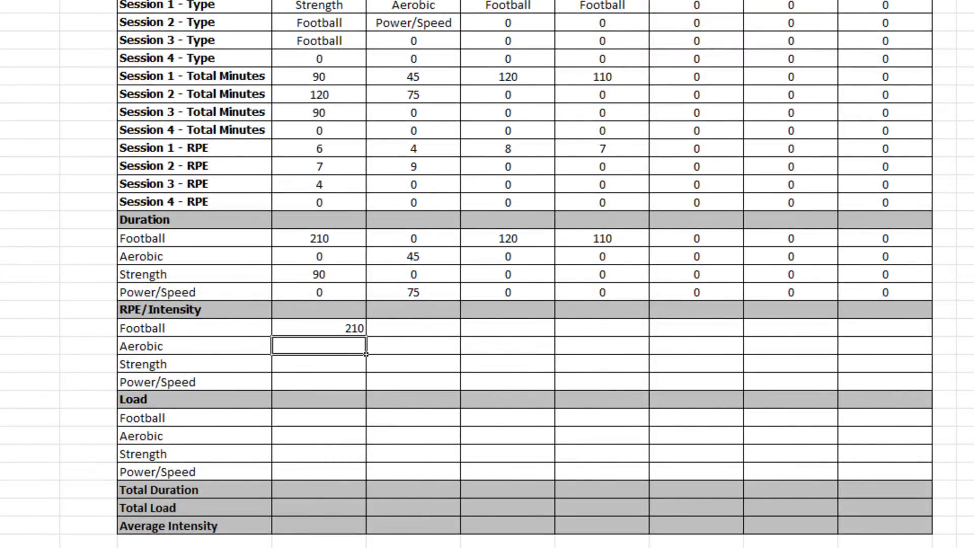
# Step: Make the Monday Football intensity formula an AVERAGEIF over RPE rows H$19:H$22, giving 5.5
pyautogui.click(333, 328)
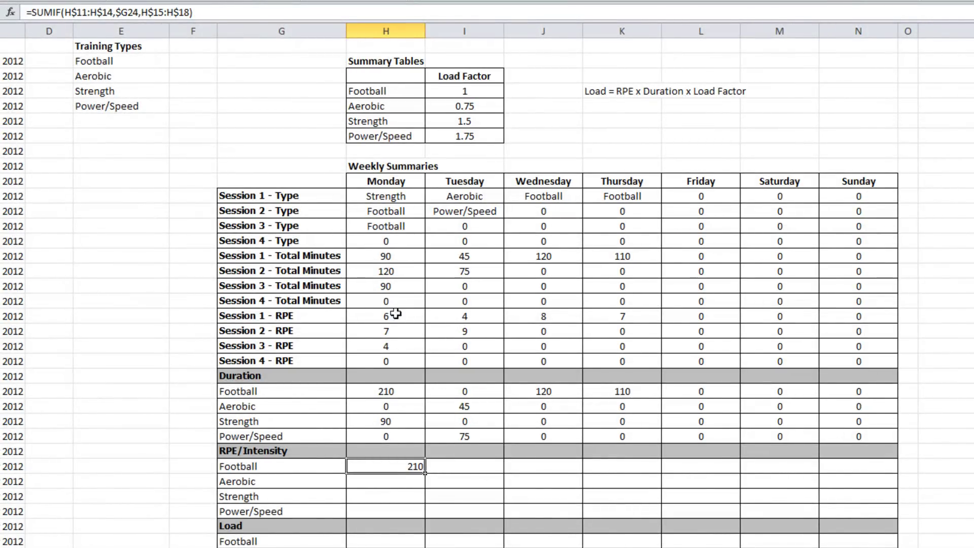
pyautogui.click(219, 14)
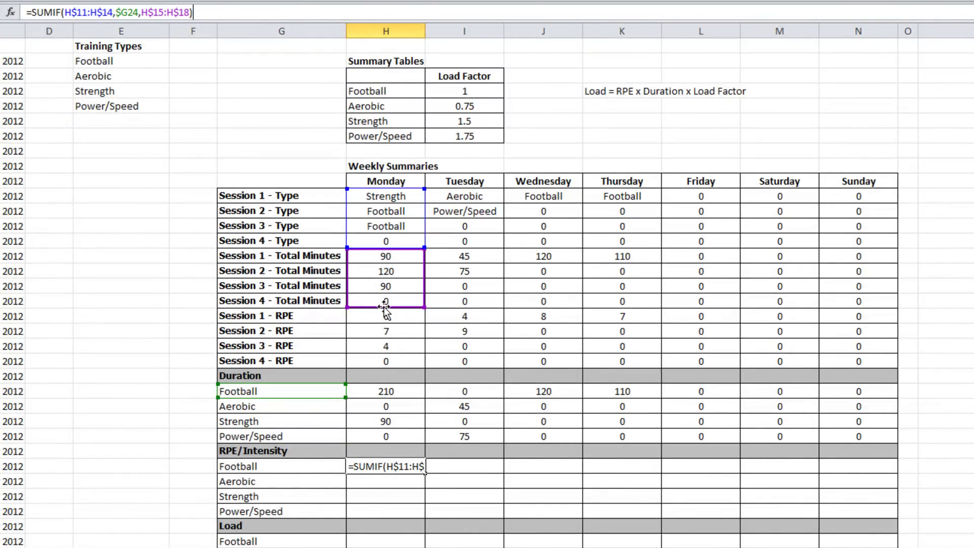
pyautogui.moveTo(384, 308); pyautogui.dragTo(380, 359)
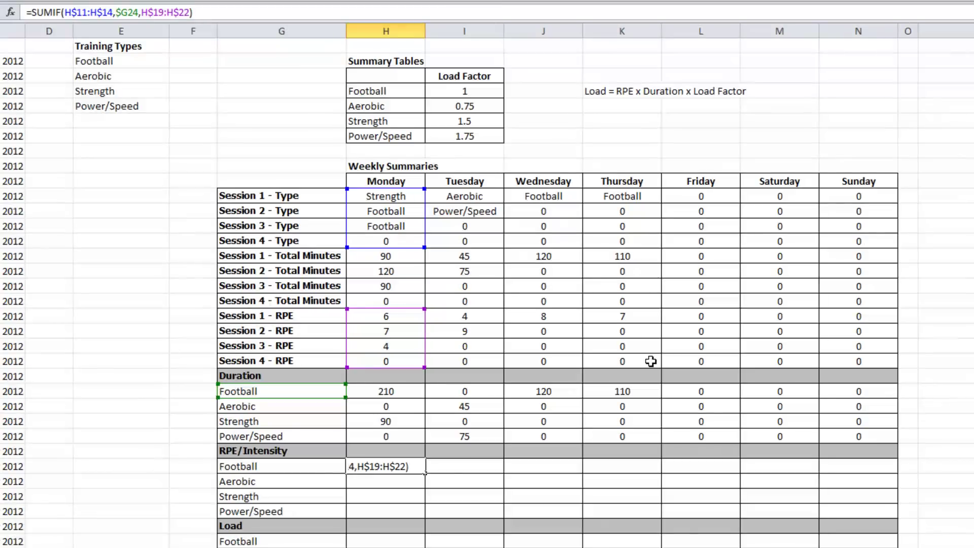
pyautogui.press('Return')
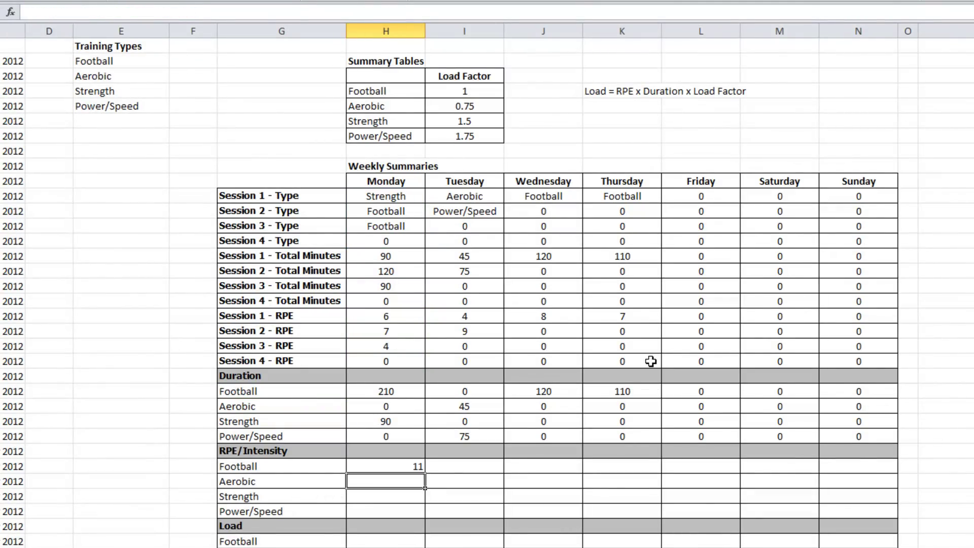
pyautogui.click(388, 465)
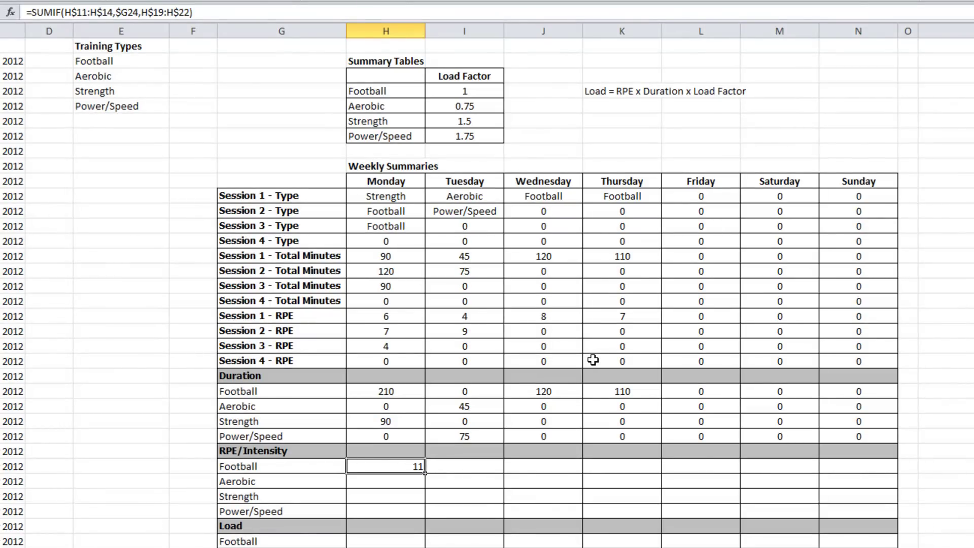
pyautogui.click(53, 12)
pyautogui.press('BackSpace')
pyautogui.press('BackSpace')
pyautogui.press('BackSpace')
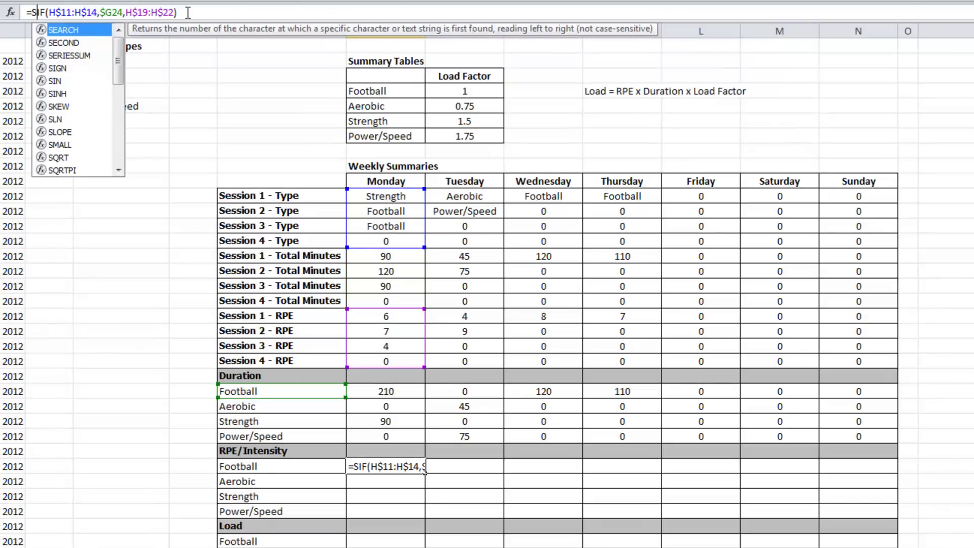
pyautogui.write('average')
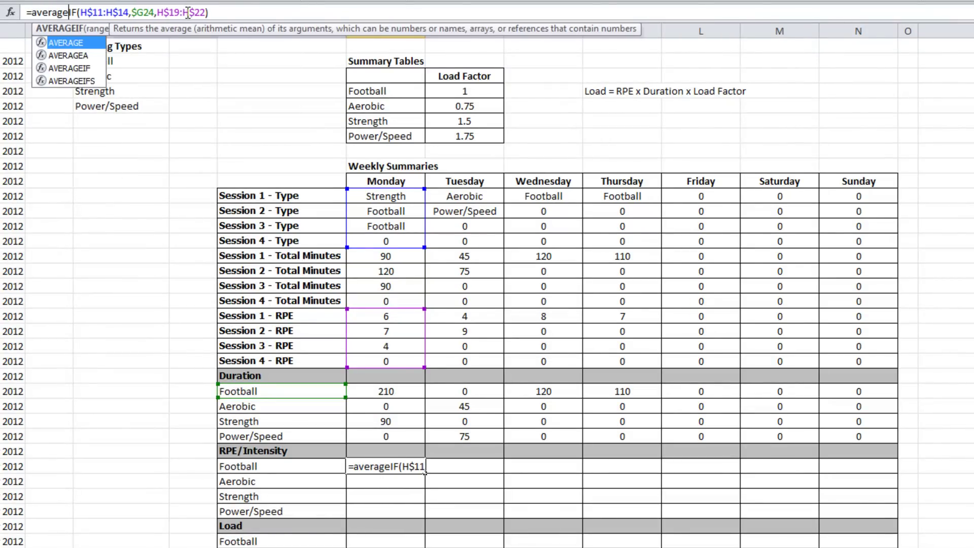
pyautogui.press('Return')
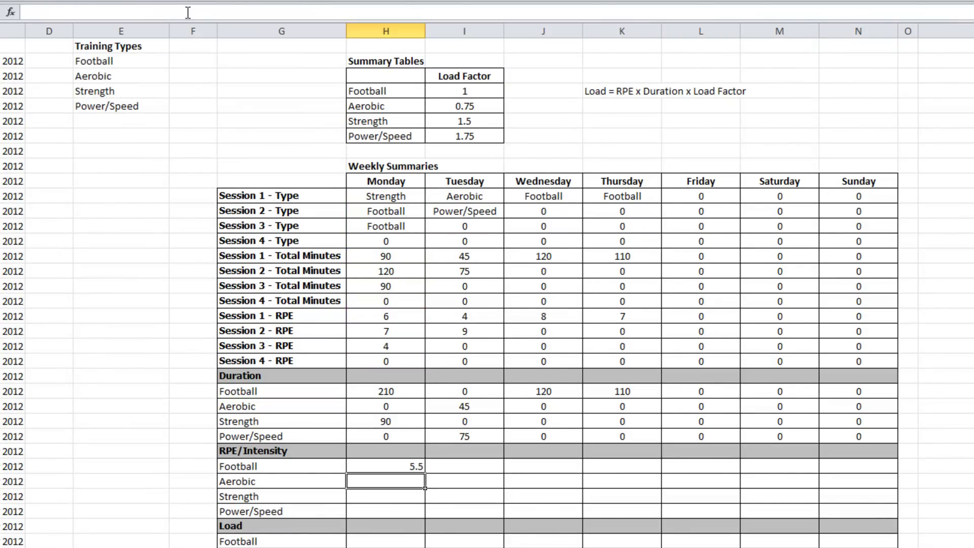
# Step: Wrap the average in IFERROR with a blank result, fill the whole intensity table, and centre it
pyautogui.click(411, 462)
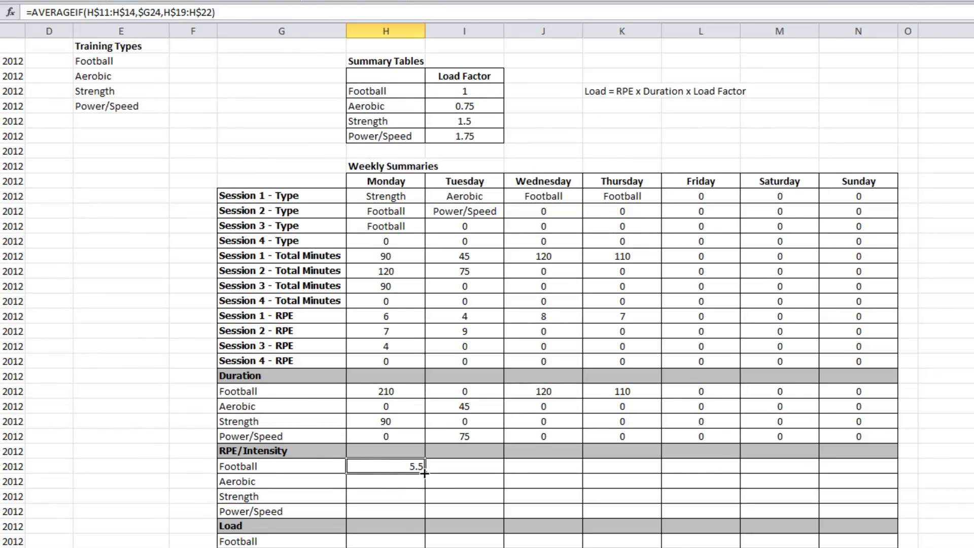
pyautogui.moveTo(424, 473); pyautogui.dragTo(425, 517)
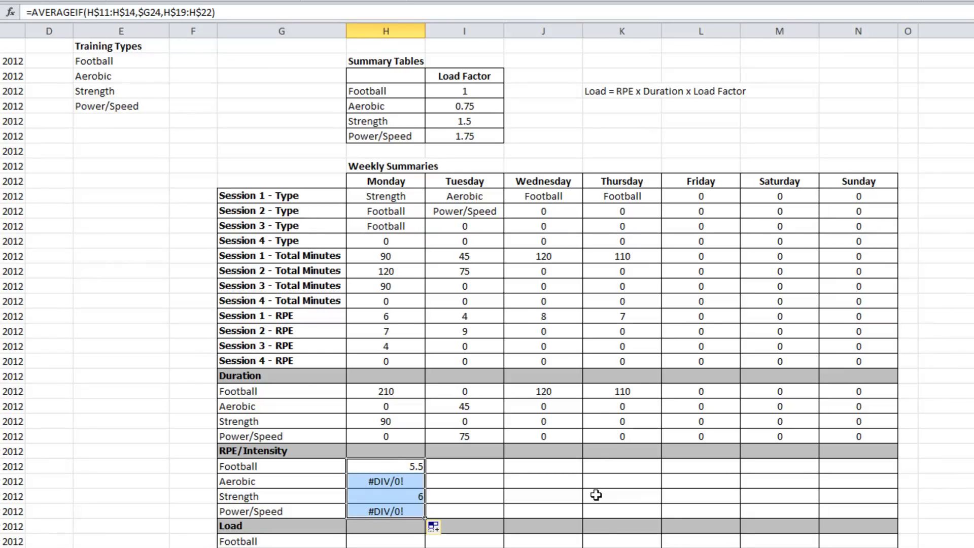
pyautogui.click(392, 467)
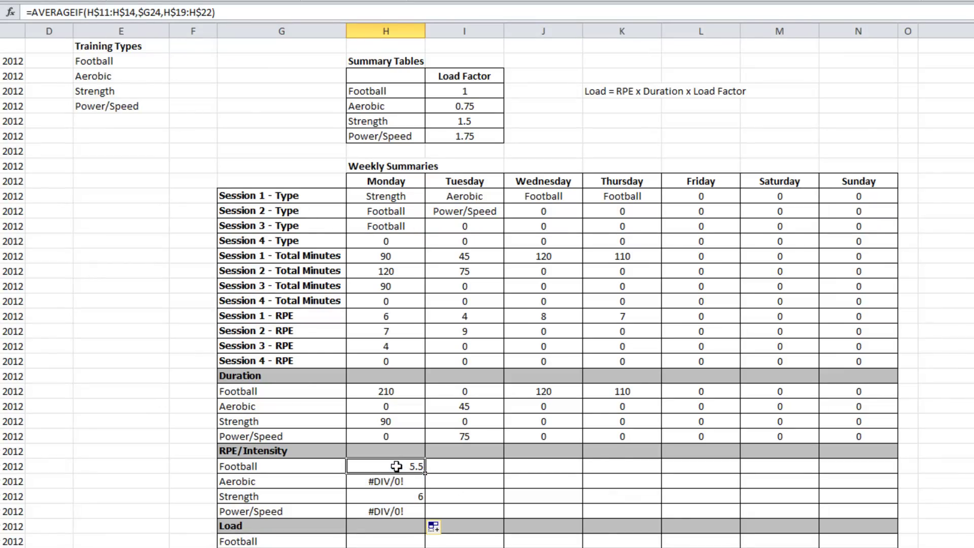
pyautogui.click(37, 11)
pyautogui.write('iferror(')
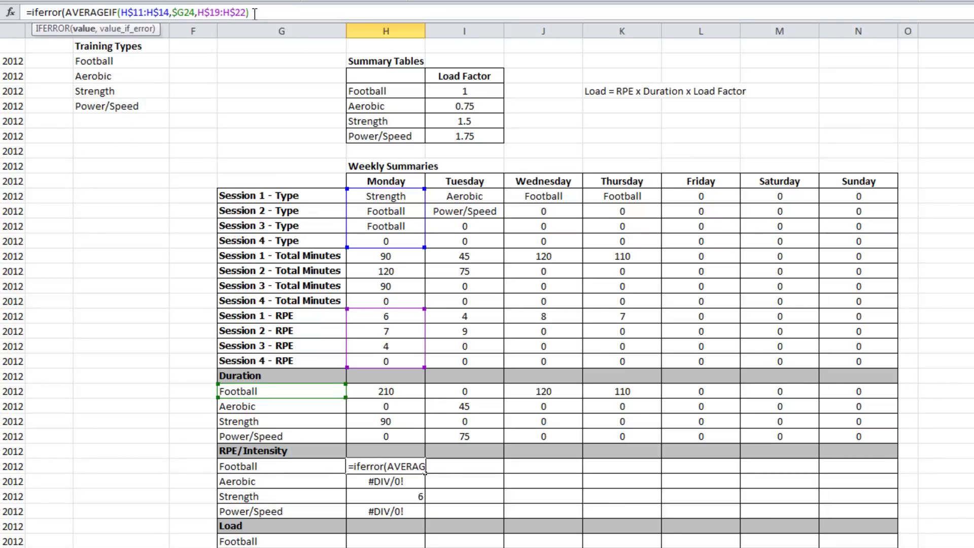
pyautogui.write(',')
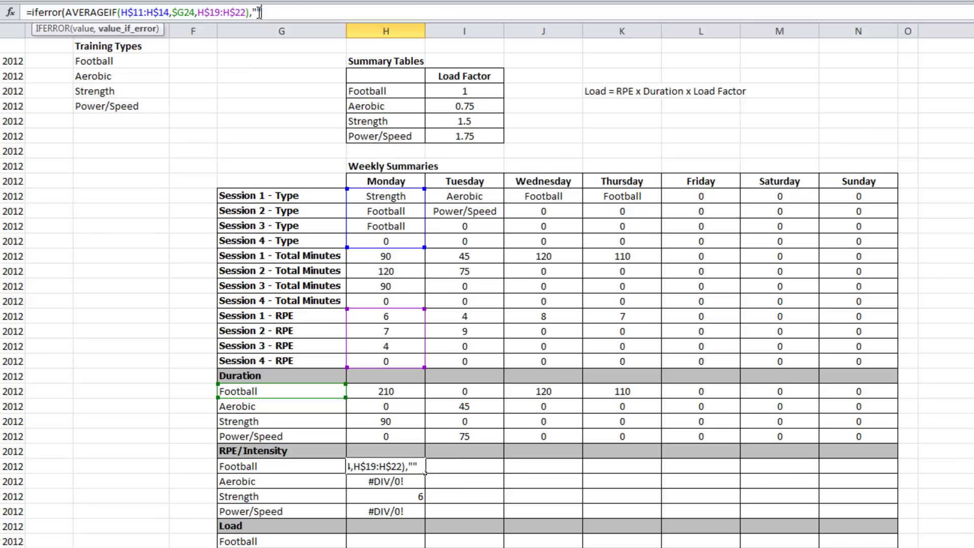
pyautogui.write('"")')
pyautogui.press('Return')
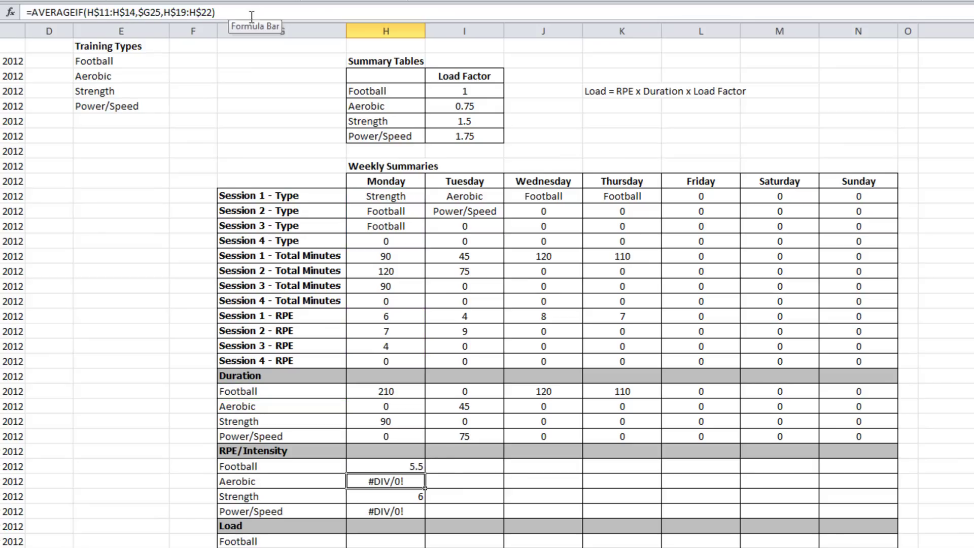
pyautogui.click(411, 467)
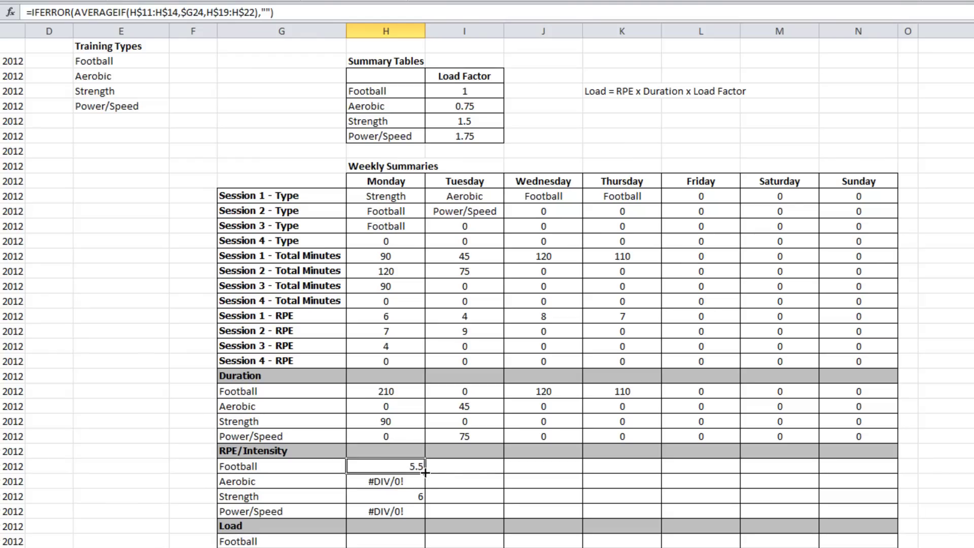
pyautogui.moveTo(425, 473); pyautogui.dragTo(885, 527)
pyautogui.hotkey('alt', 'h')
pyautogui.press('a')
pyautogui.press('c')
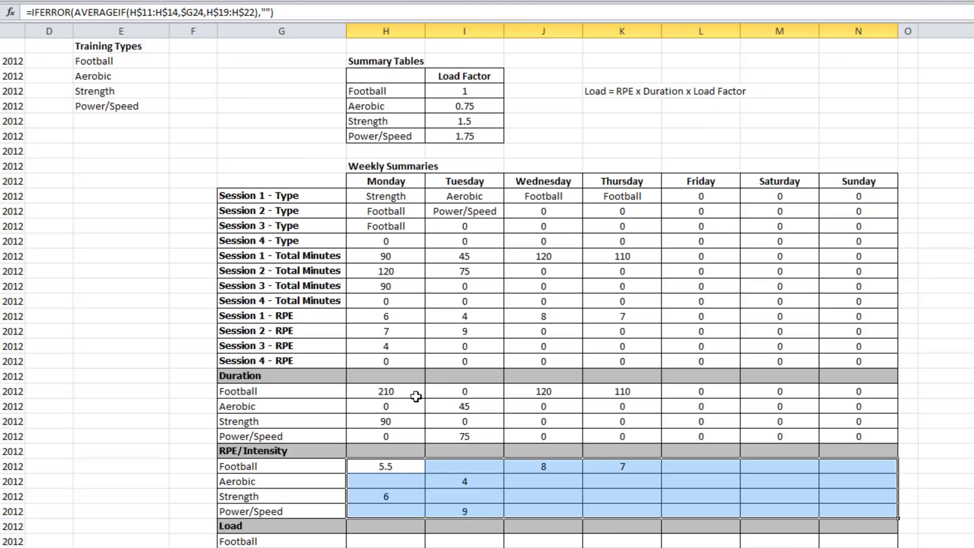
pyautogui.click(389, 543)
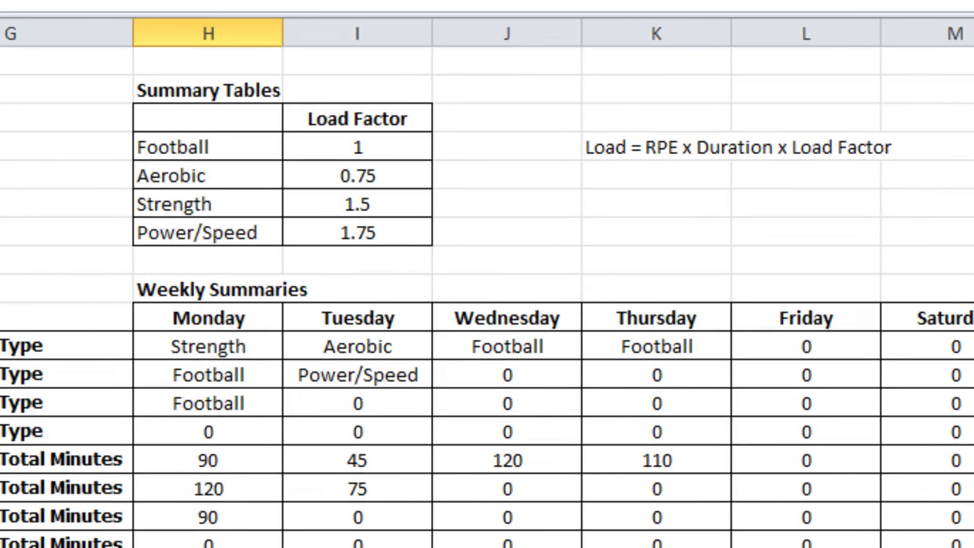
# Step: Name the load factor table H4:I7 LoadFactors and start Monday's Football Load formula with =
pyautogui.moveTo(188, 158); pyautogui.dragTo(372, 226)
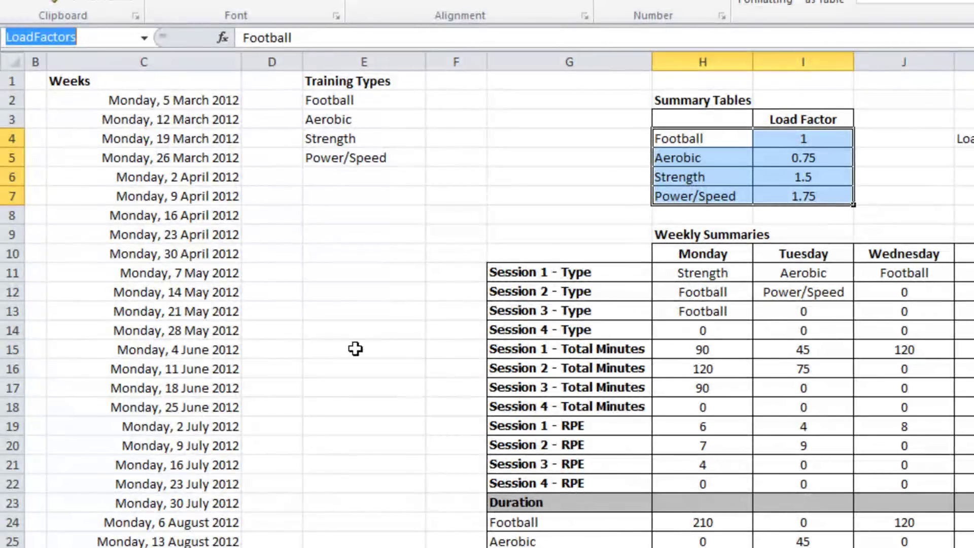
pyautogui.press('Return')
pyautogui.click(703, 545)
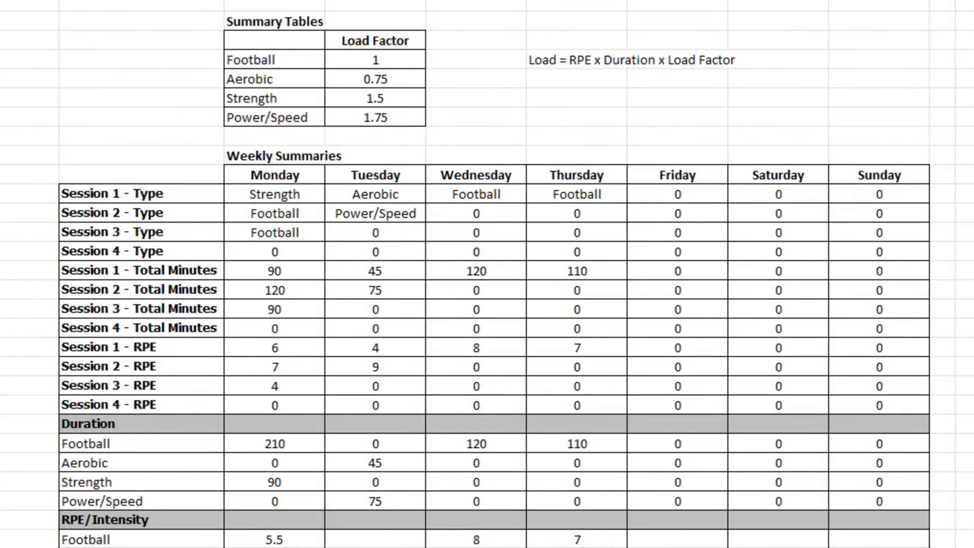
pyautogui.click(565, 66)
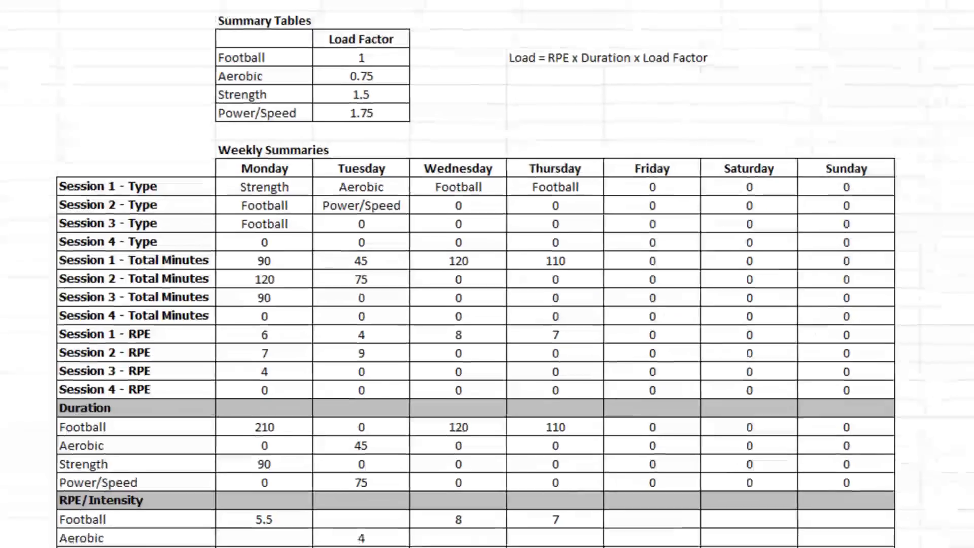
pyautogui.write('=')
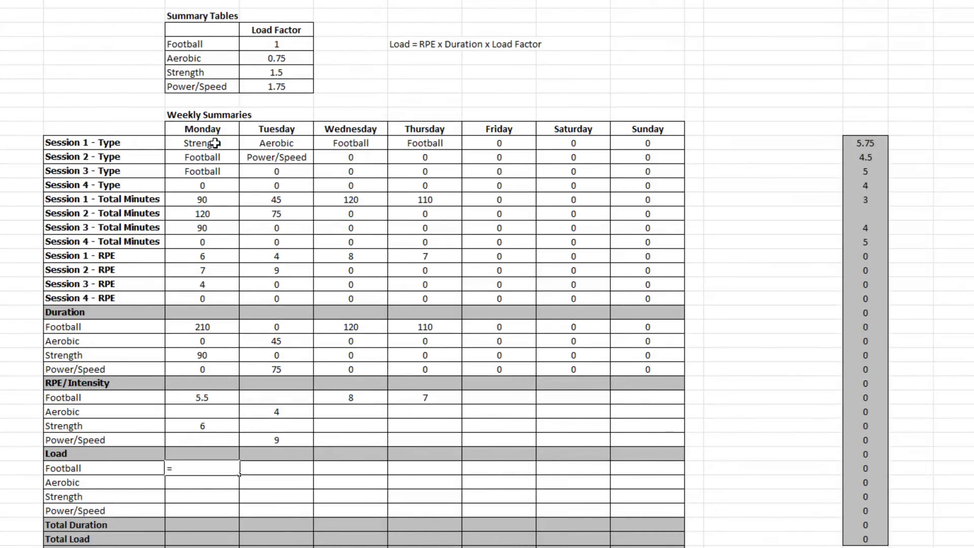
# Step: Build the Monday Football load formula =H29*H24*VLOOKUP(G34,LoadFactors,2,FALSE), giving 1155
pyautogui.click(212, 397)
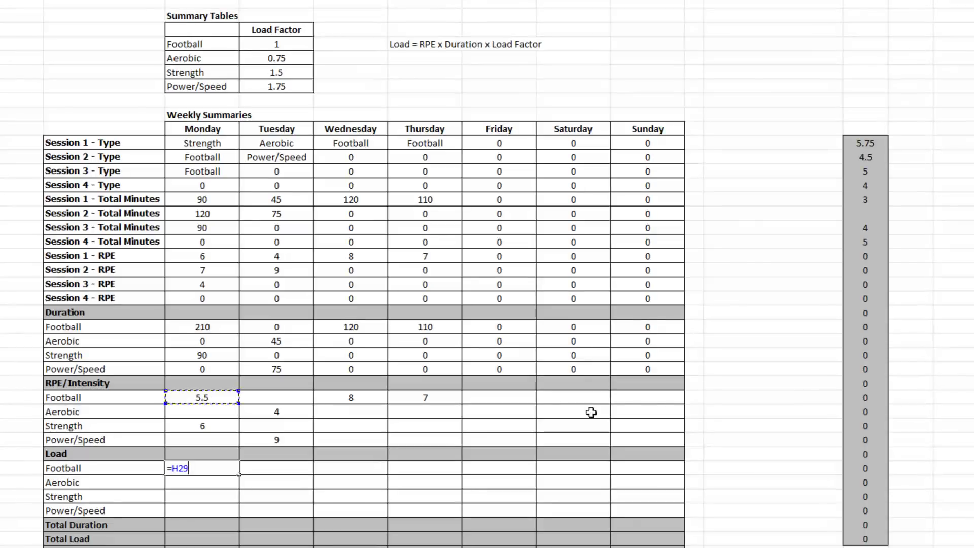
pyautogui.write('*')
pyautogui.click(212, 328)
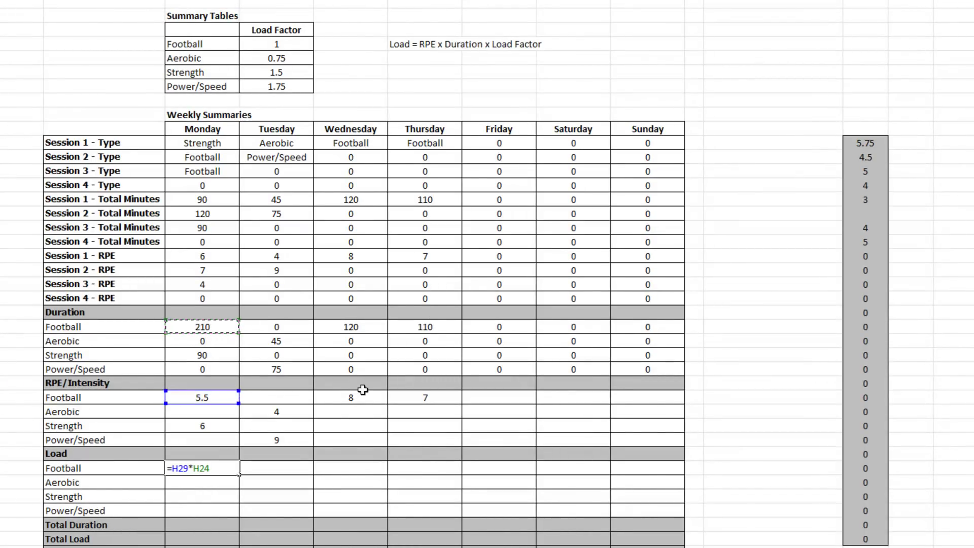
pyautogui.write('*vlookup(')
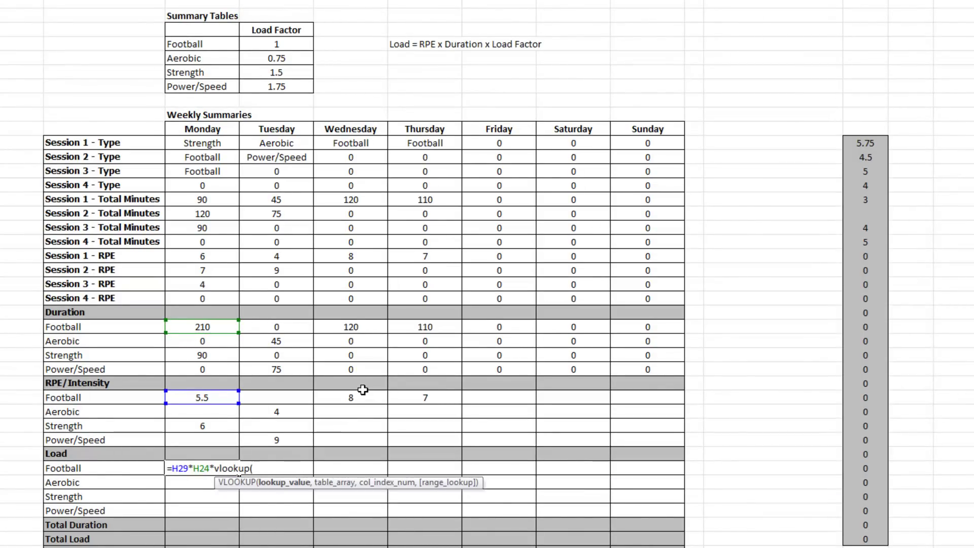
pyautogui.click(108, 468)
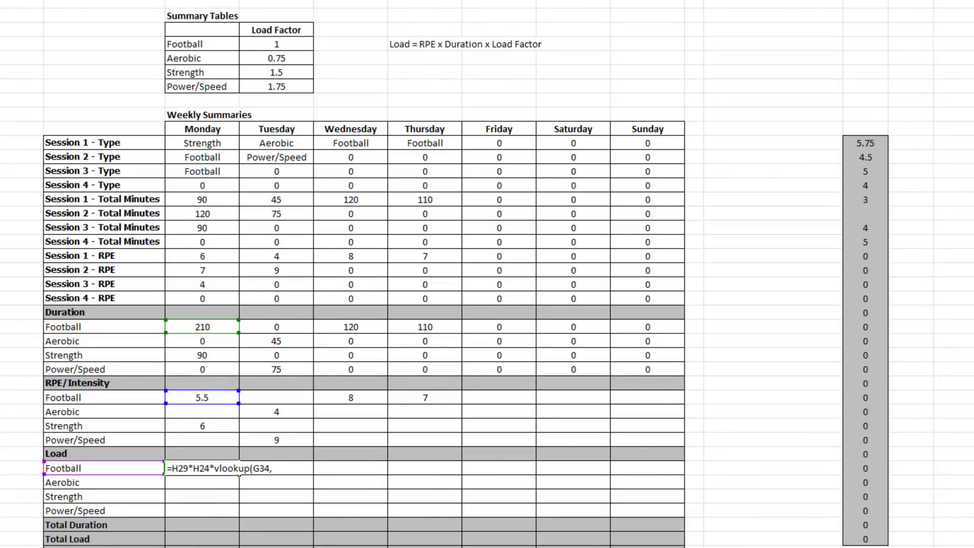
pyautogui.write('load')
pyautogui.doubleClick(2, 3)
pyautogui.write(',2,false)')
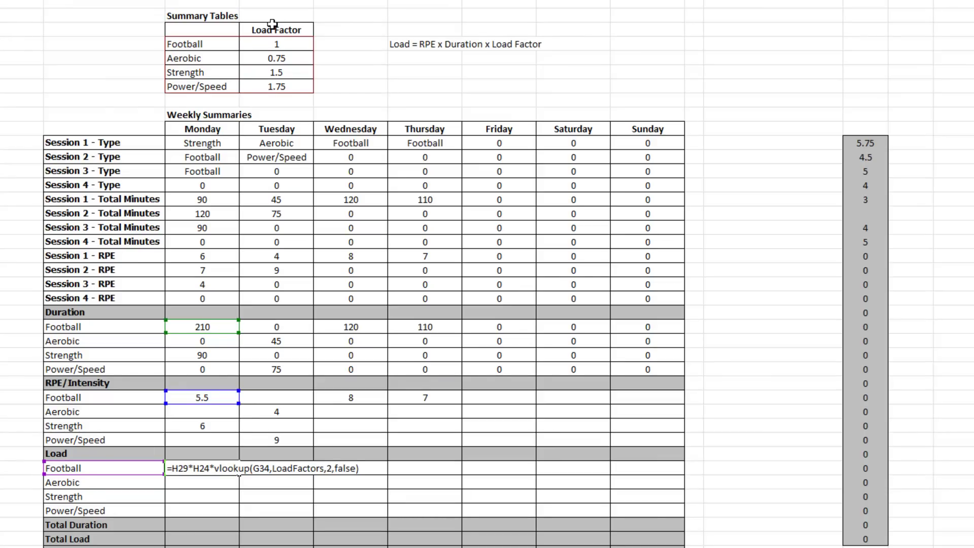
pyautogui.press('Return')
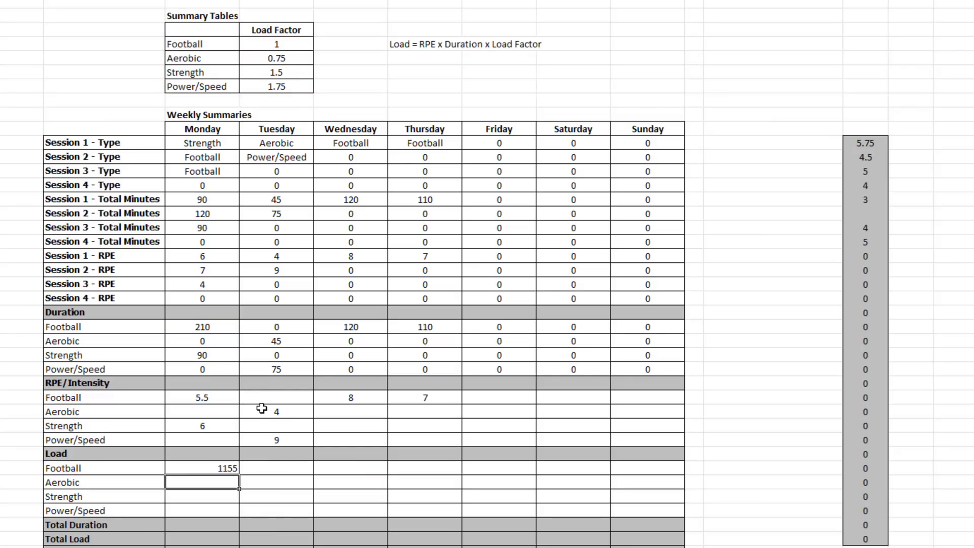
# Step: Anchor the lookup value as $G34 and fill the Load formula across the Load table
pyautogui.click(229, 468)
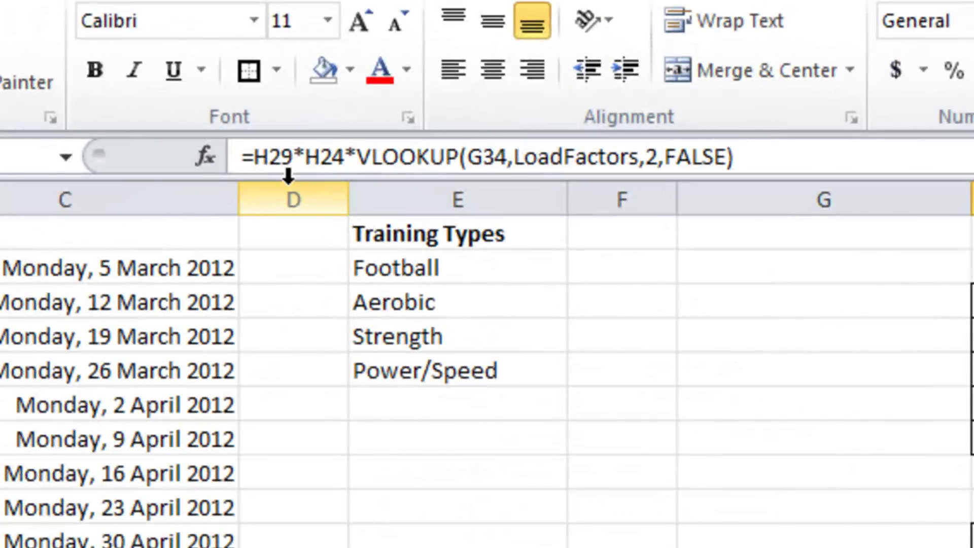
pyautogui.click(469, 156)
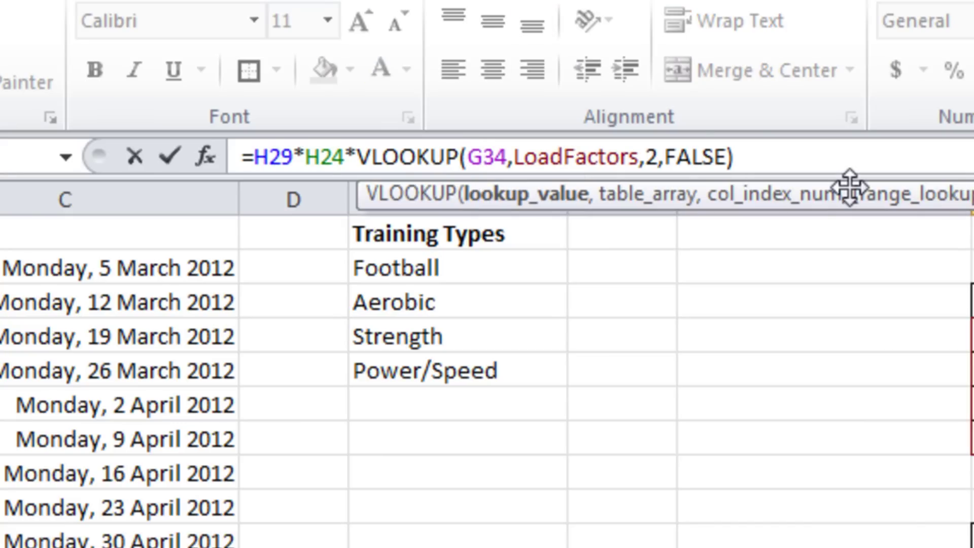
pyautogui.write('$')
pyautogui.click(855, 150)
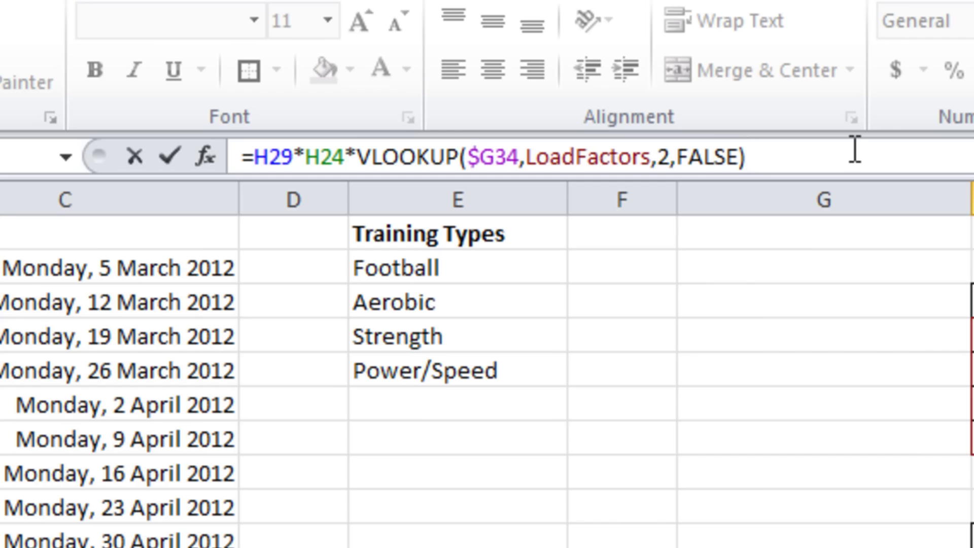
pyautogui.press('Return')
pyautogui.press('Up')
pyautogui.moveTo(321, 432); pyautogui.dragTo(899, 513)
pyautogui.click(254, 420)
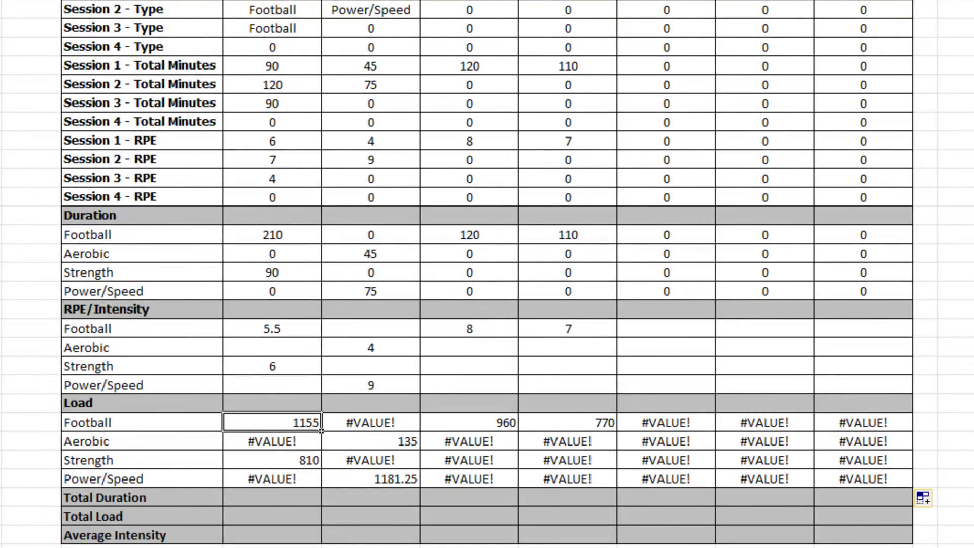
# Step: Wrap the Monday Football load formula in IFERROR(...,"") and refill it over the Load rows
pyautogui.press('F2')
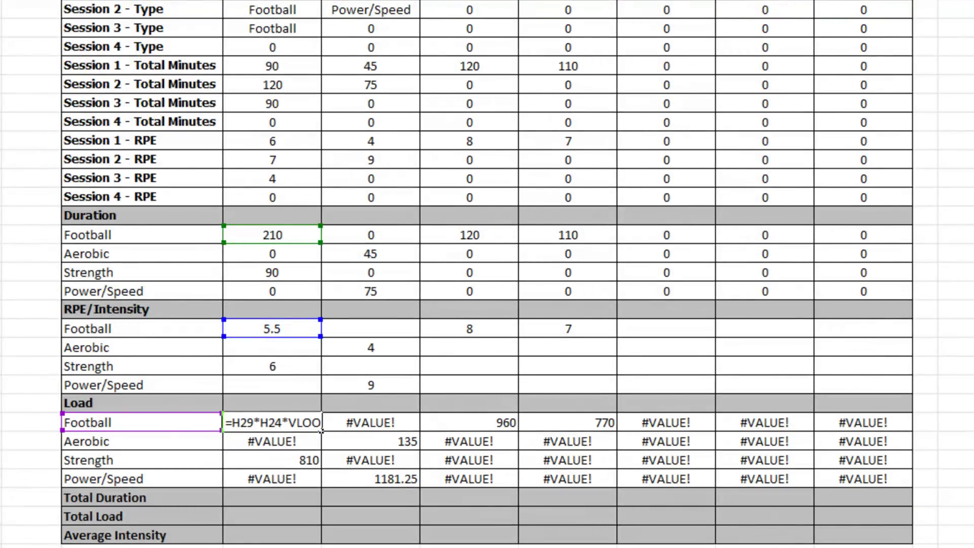
pyautogui.press('Escape')
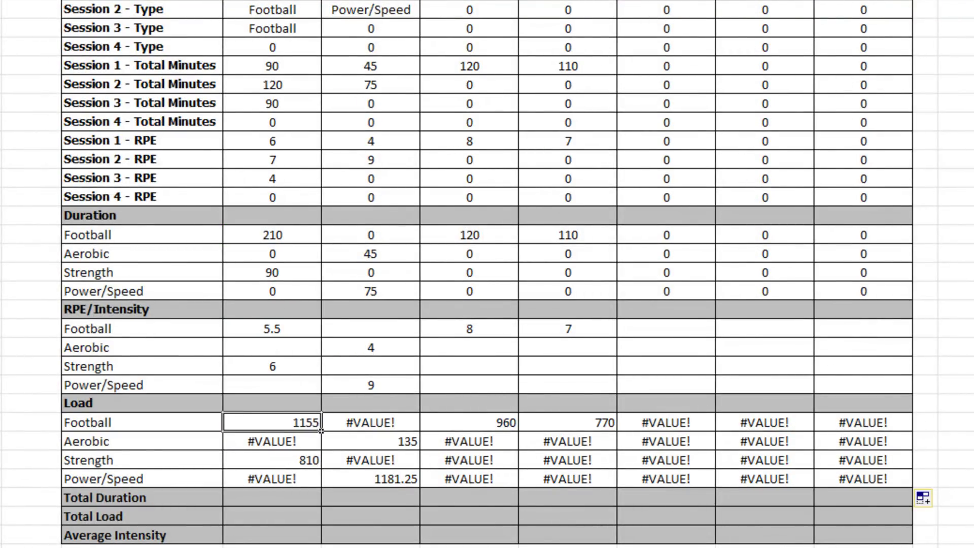
pyautogui.press('F2')
pyautogui.press('Home')
pyautogui.press('Right')
pyautogui.write('ife')
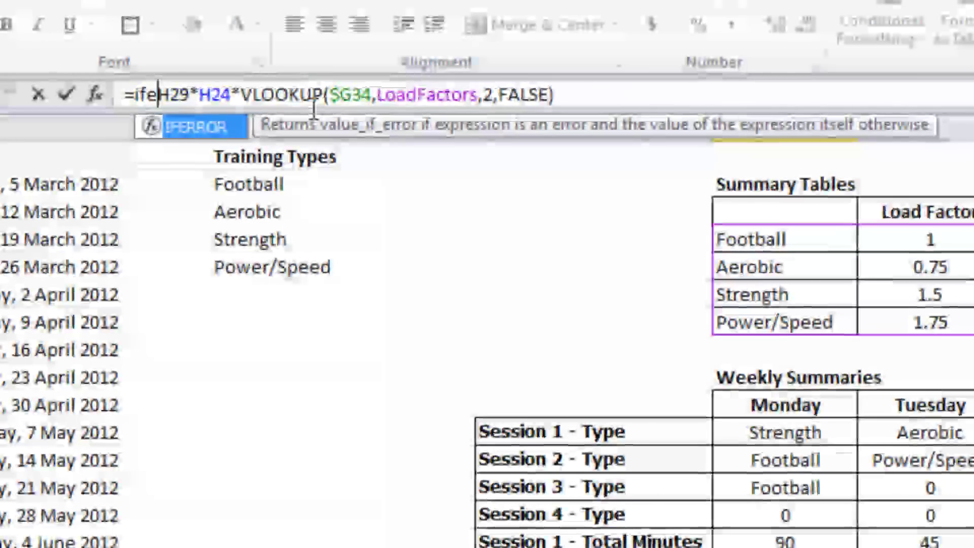
pyautogui.write('rror(')
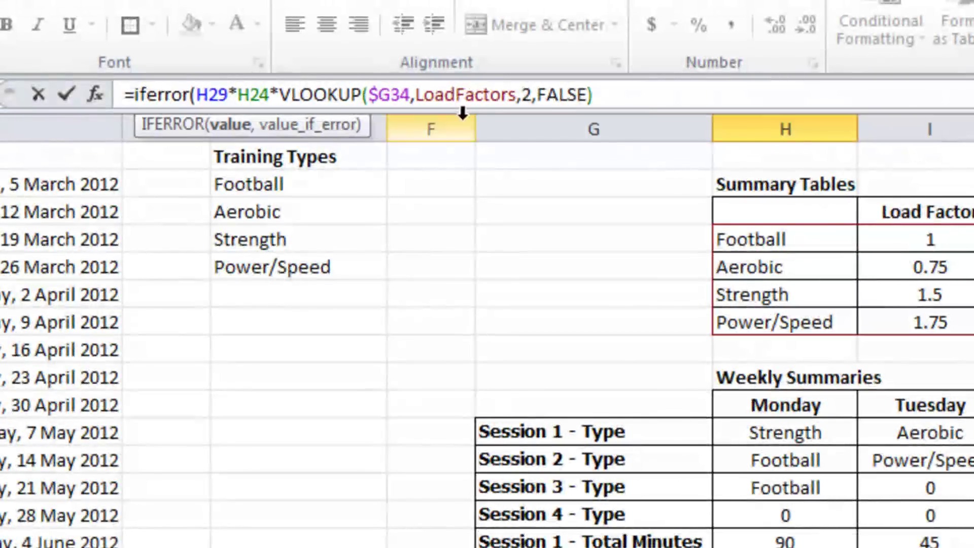
pyautogui.click(654, 96)
pyautogui.write(',""')
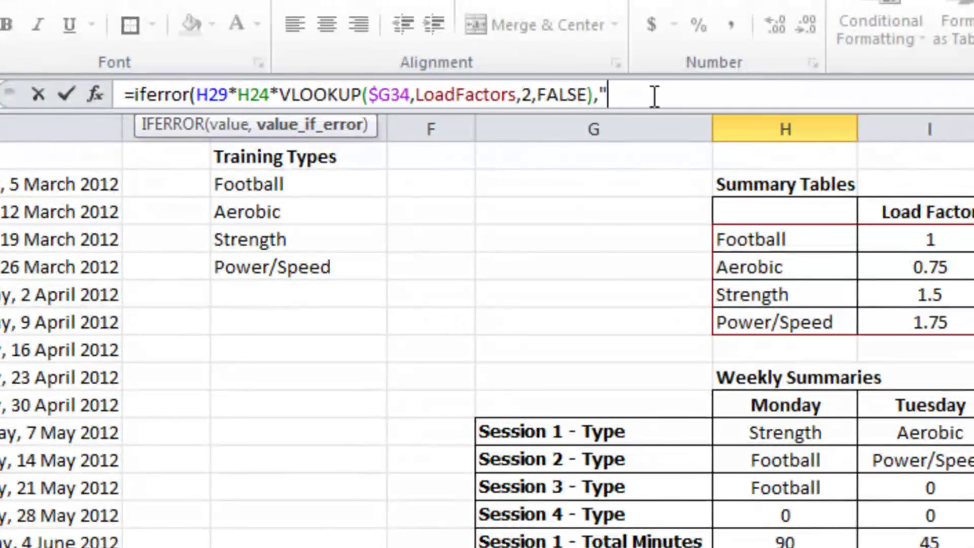
pyautogui.write(')')
pyautogui.press('Return')
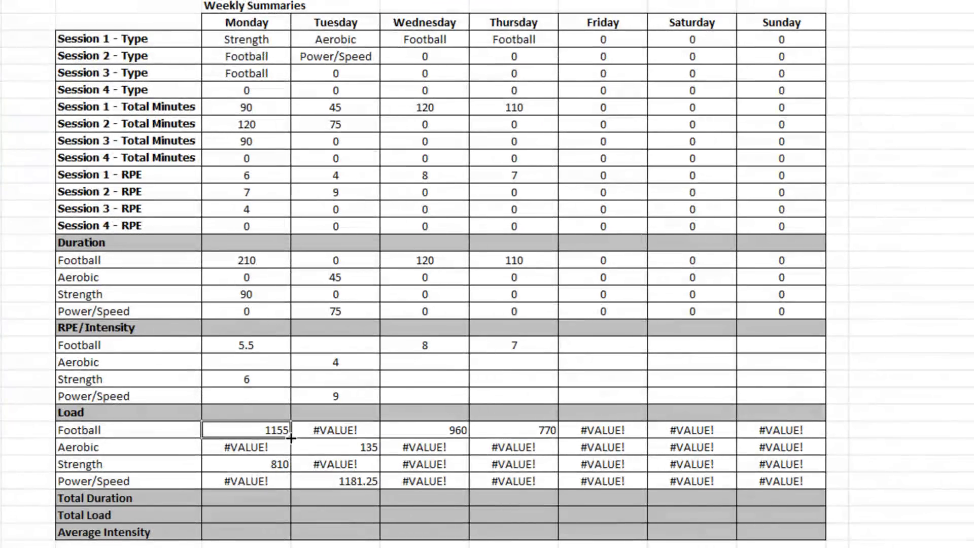
pyautogui.moveTo(291, 437); pyautogui.dragTo(822, 524)
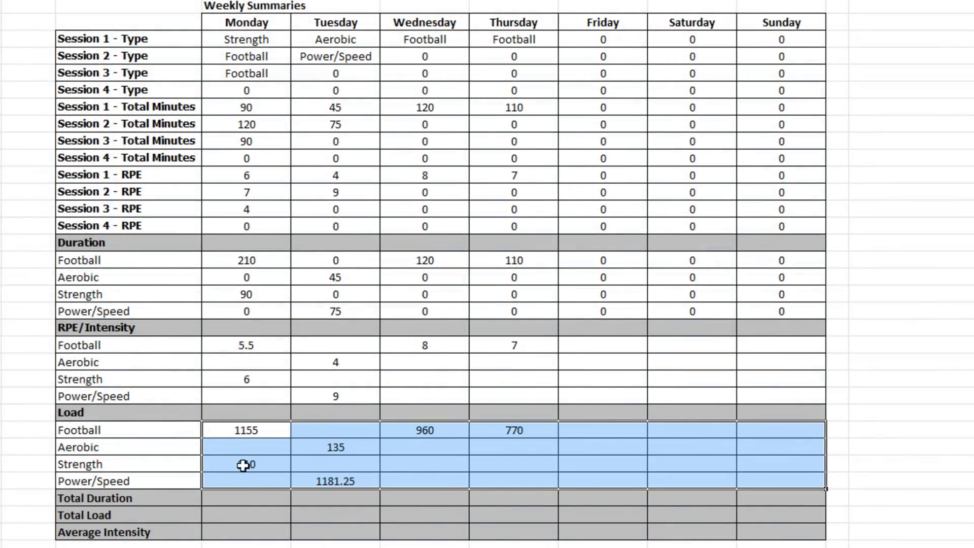
# Step: Enter Monday's totals: =SUM(H24:H27) duration 300, =SUM(H34:H37) load, =AVERAGE(H29:H32) intensity 5.75
pyautogui.click(256, 500)
pyautogui.write('=sum(')
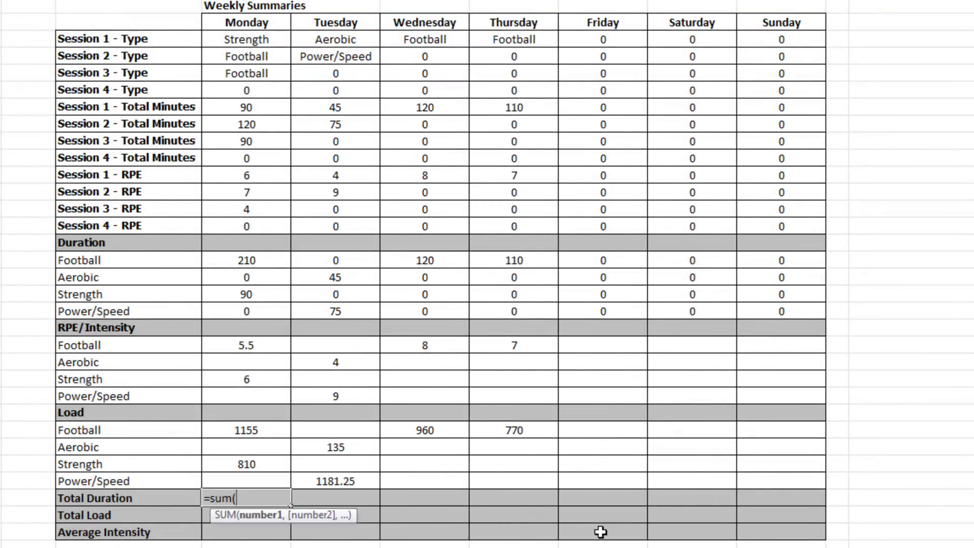
pyautogui.moveTo(237, 257); pyautogui.dragTo(251, 311)
pyautogui.press('Return')
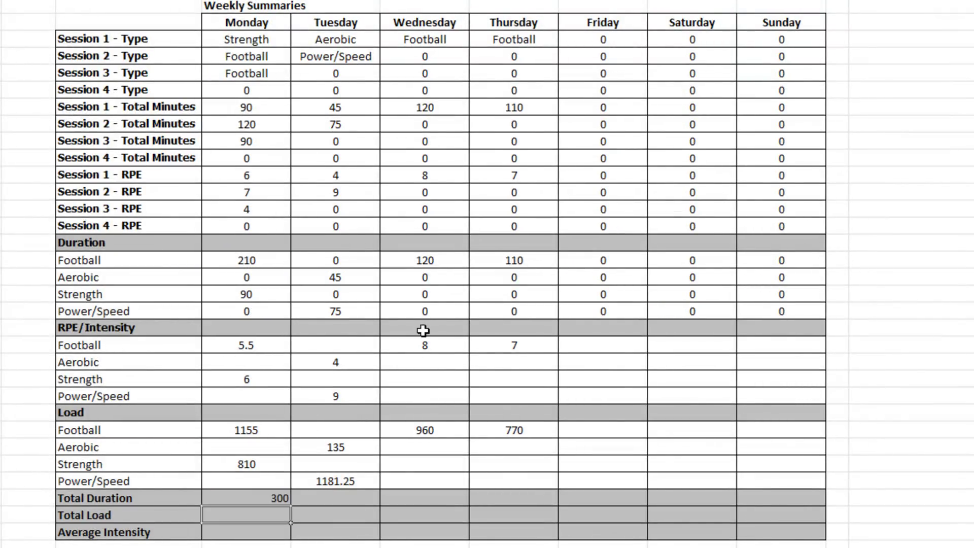
pyautogui.write('=sum(')
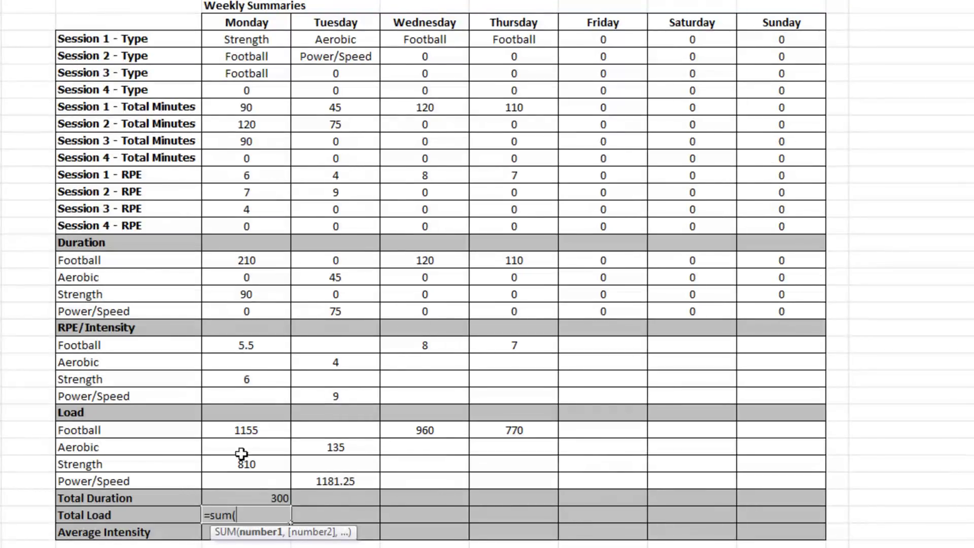
pyautogui.moveTo(253, 431); pyautogui.dragTo(262, 482)
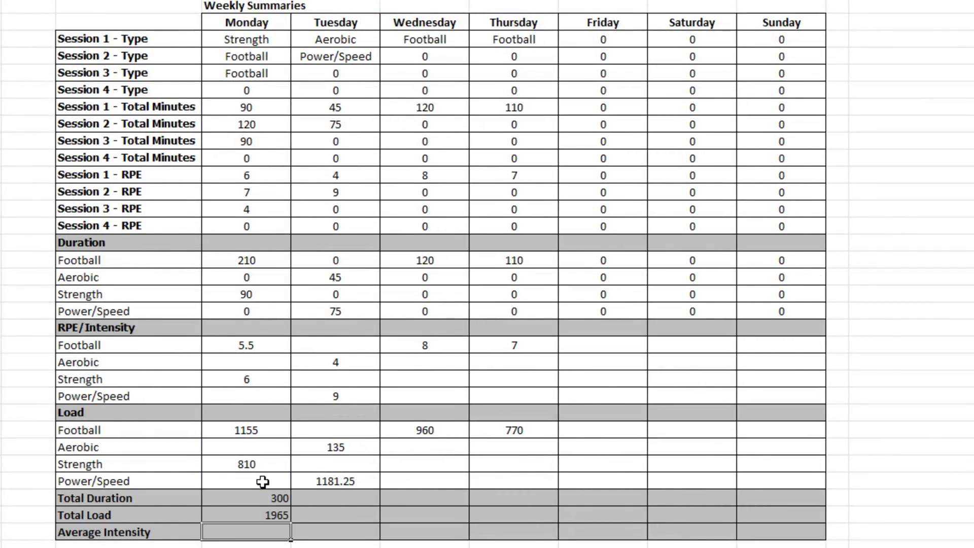
pyautogui.write('=')
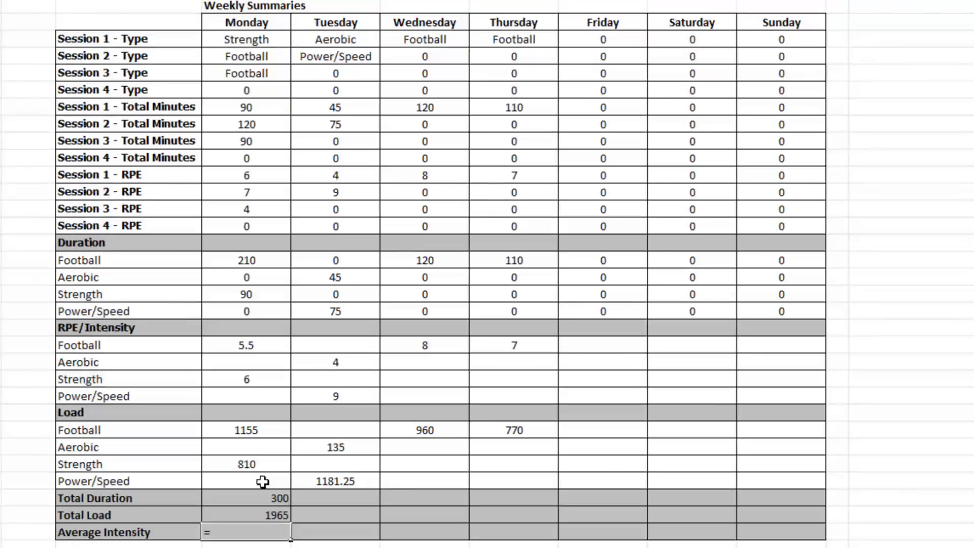
pyautogui.write('average')
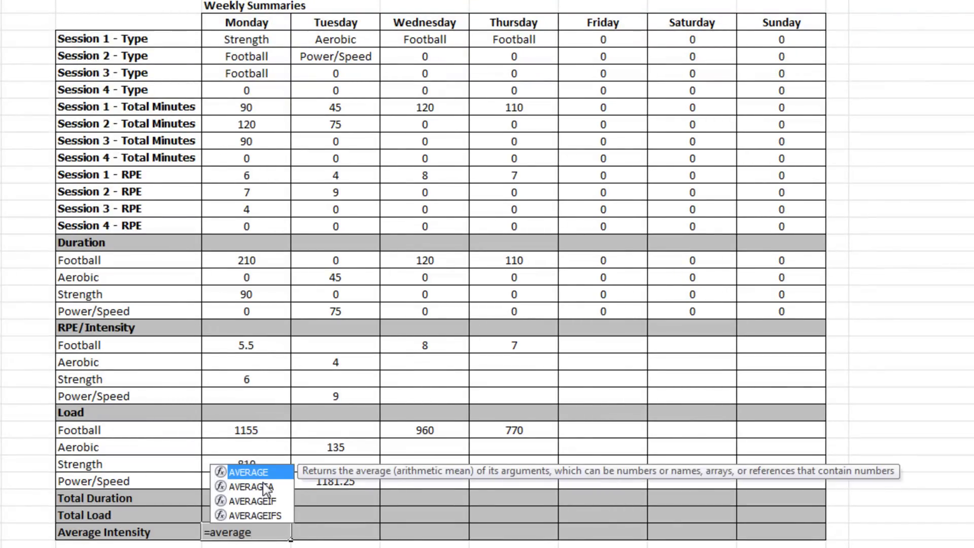
pyautogui.write('(')
pyautogui.moveTo(254, 348); pyautogui.dragTo(267, 390)
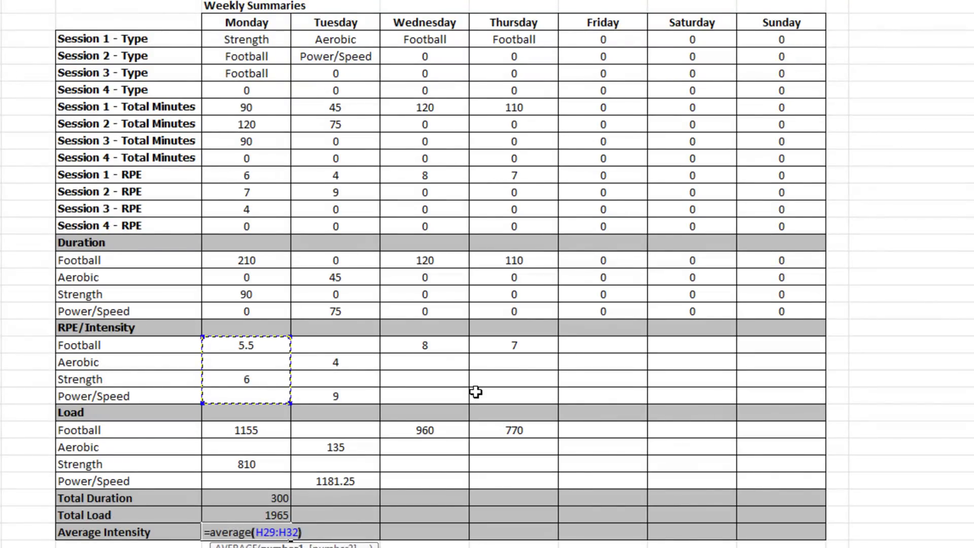
pyautogui.press('Return')
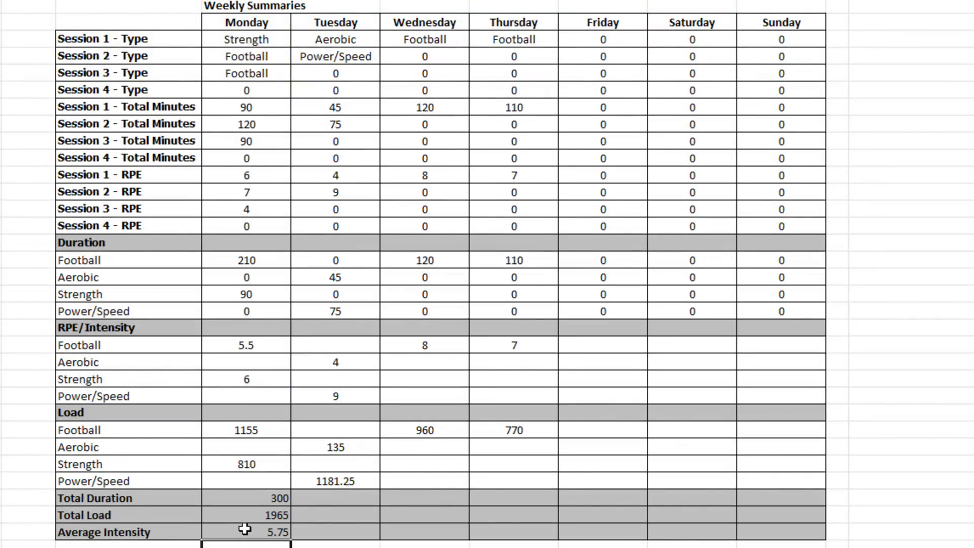
# Step: Wrap Monday's Average Intensity formula in IFERROR so it shows blank on errors
pyautogui.moveTo(246, 532); pyautogui.dragTo(252, 502)
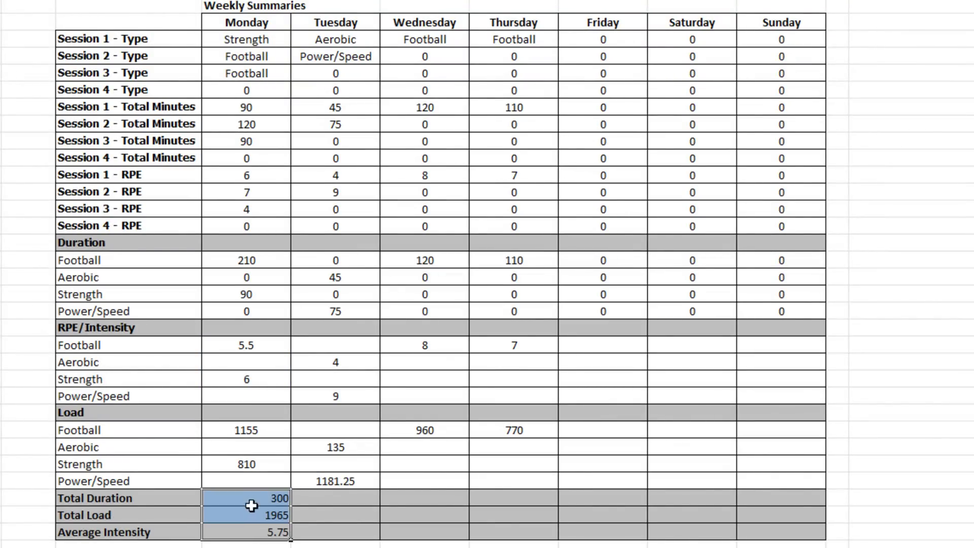
pyautogui.click(250, 533)
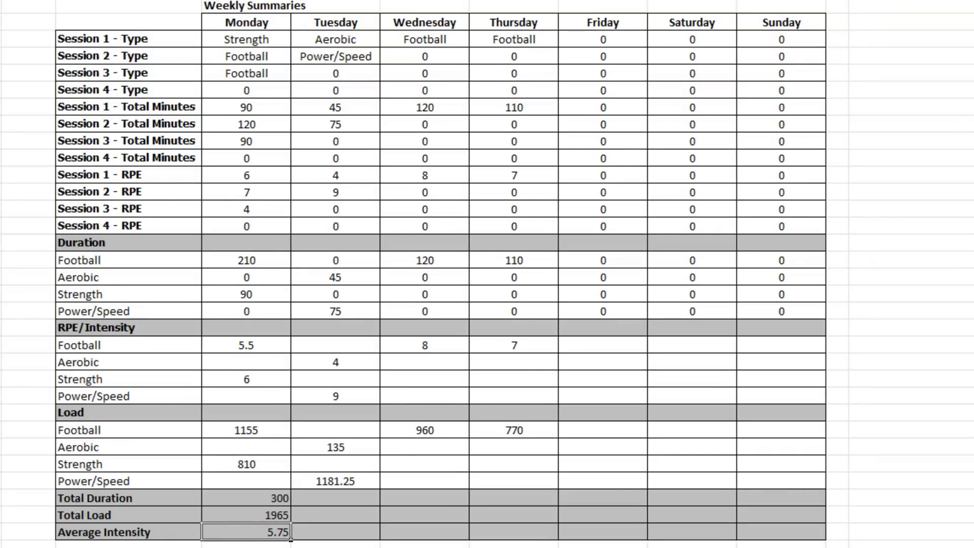
pyautogui.press('F2')
pyautogui.click(206, 532)
pyautogui.write('iferror(AVERAG')
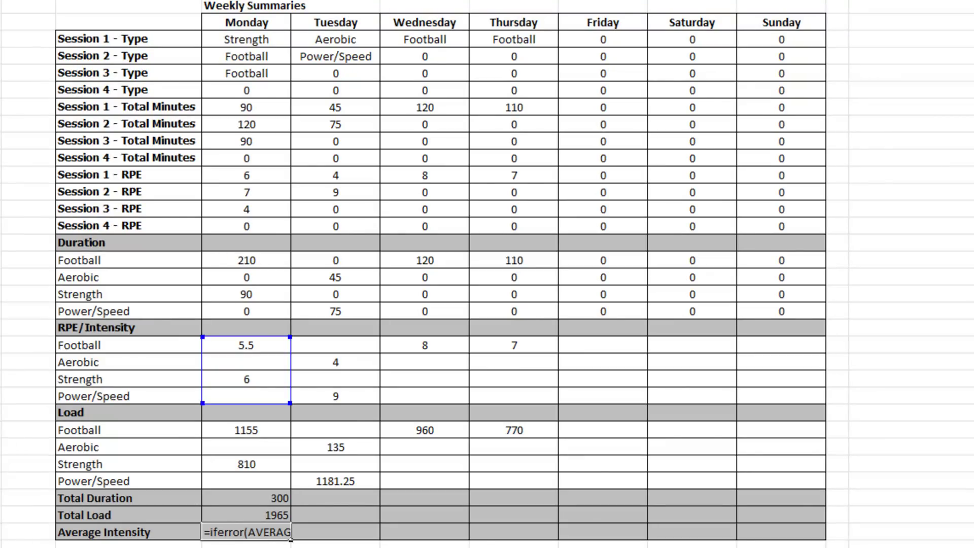
pyautogui.press('End')
pyautogui.write(',')
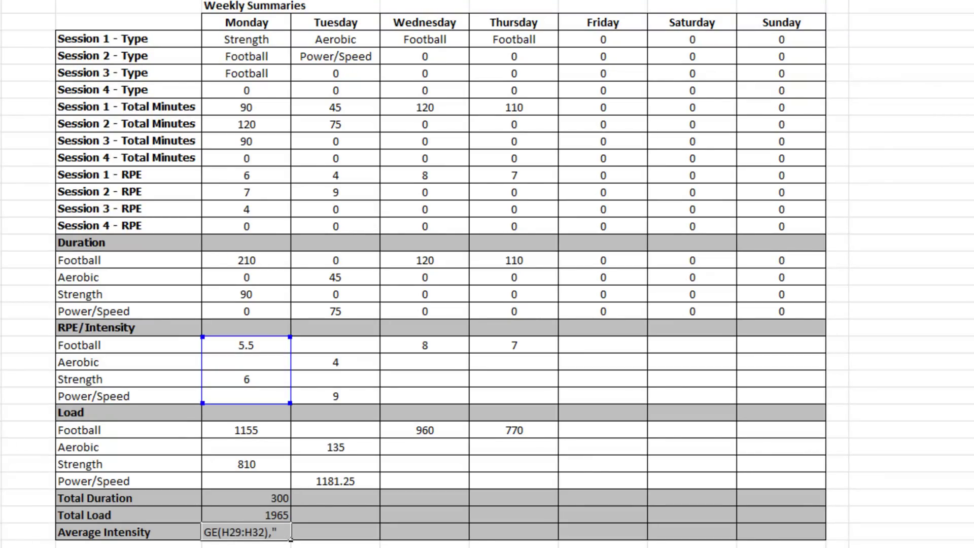
pyautogui.write('"")')
pyautogui.press('Return')
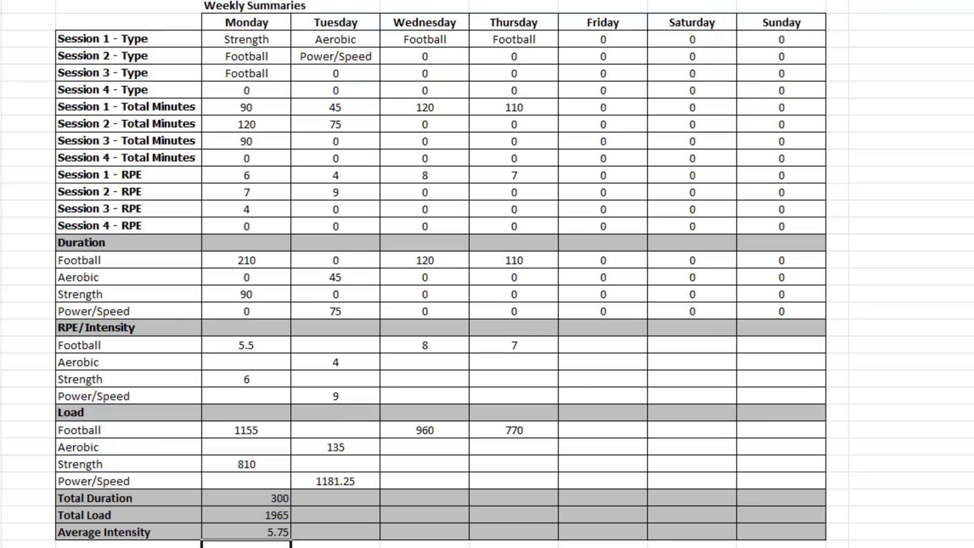
# Step: Fill Monday's three total rows right to Sunday and centre them
pyautogui.moveTo(265, 495)
pyautogui.mouseDown()
pyautogui.moveTo(287, 535)
pyautogui.moveTo(817, 541)
pyautogui.mouseUp()
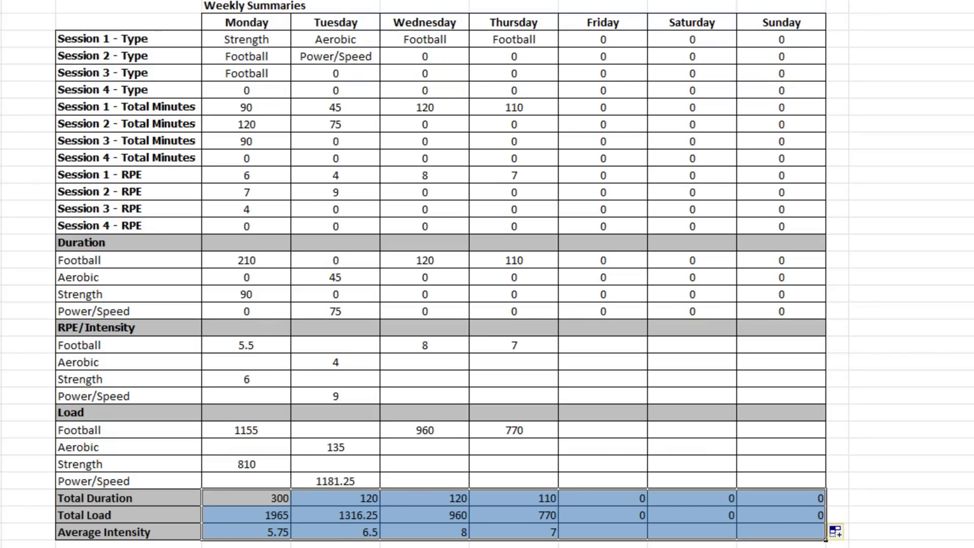
pyautogui.hotkey('alt', 'h')
pyautogui.press('a')
pyautogui.press('c')
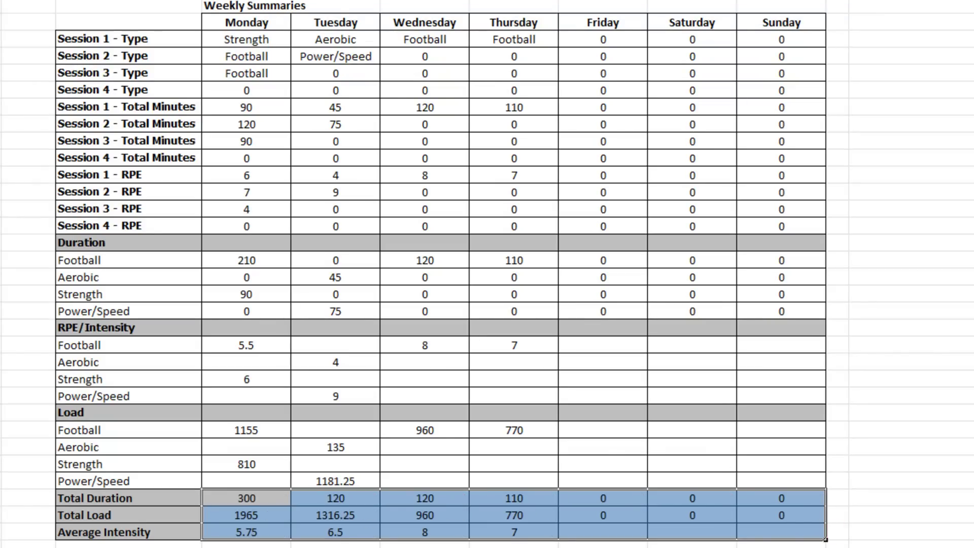
pyautogui.click(886, 375)
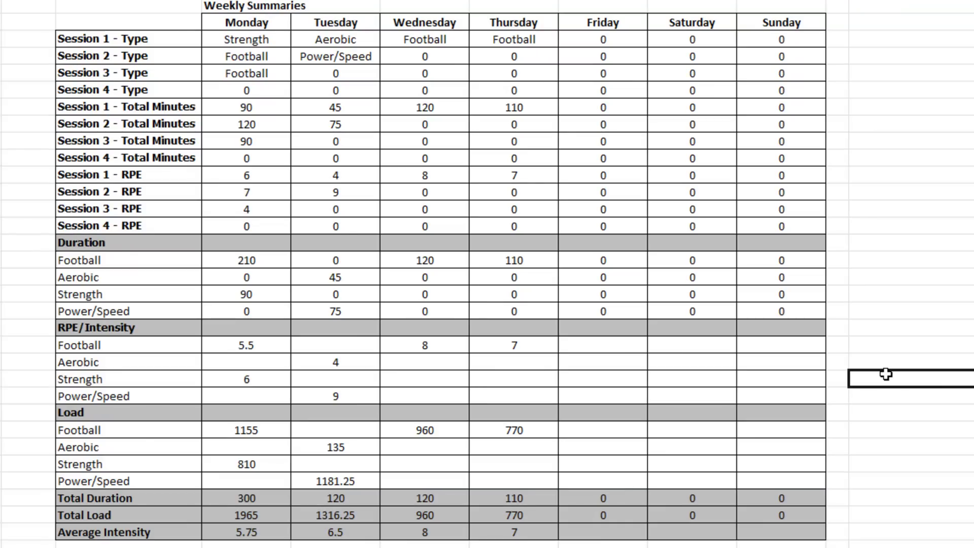